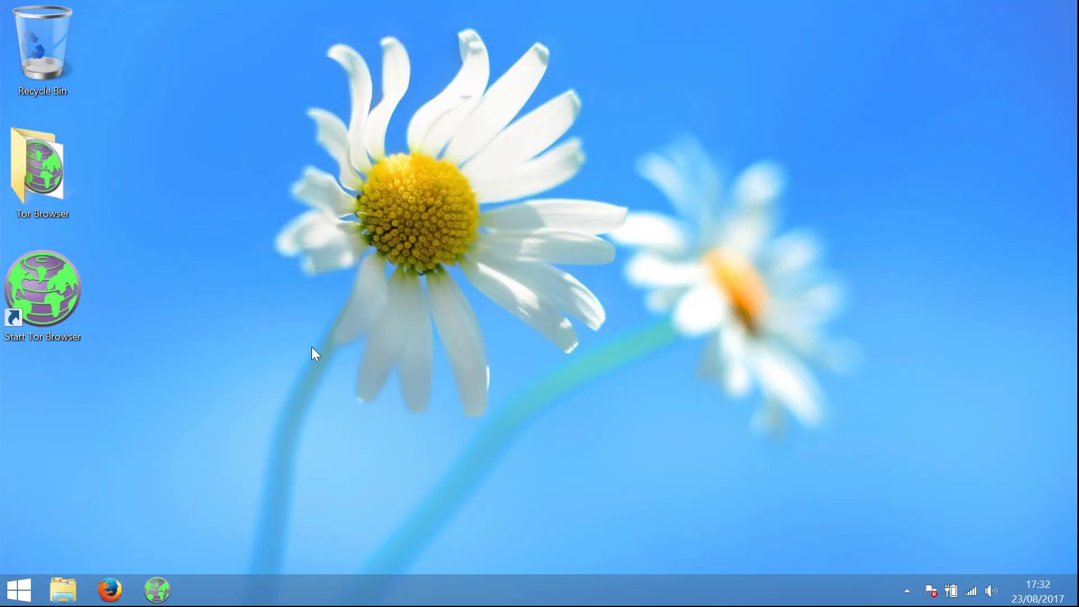
Start Tor Browser from the desktop and go to tails.boum.org
{"action": "double_click", "coordinate": [69, 277]}
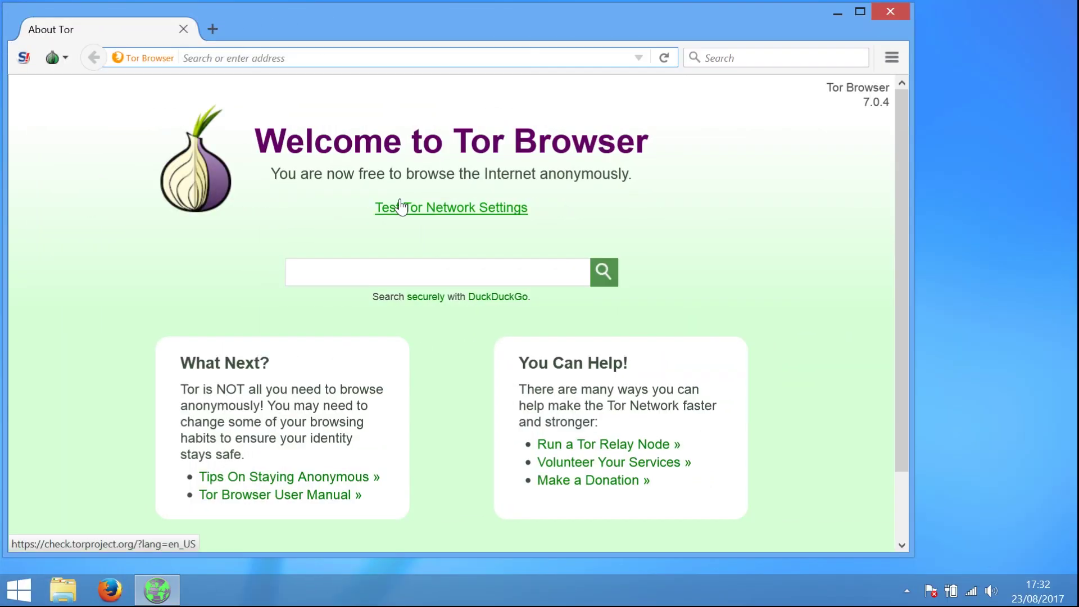
{"action": "type", "text": "tails."}
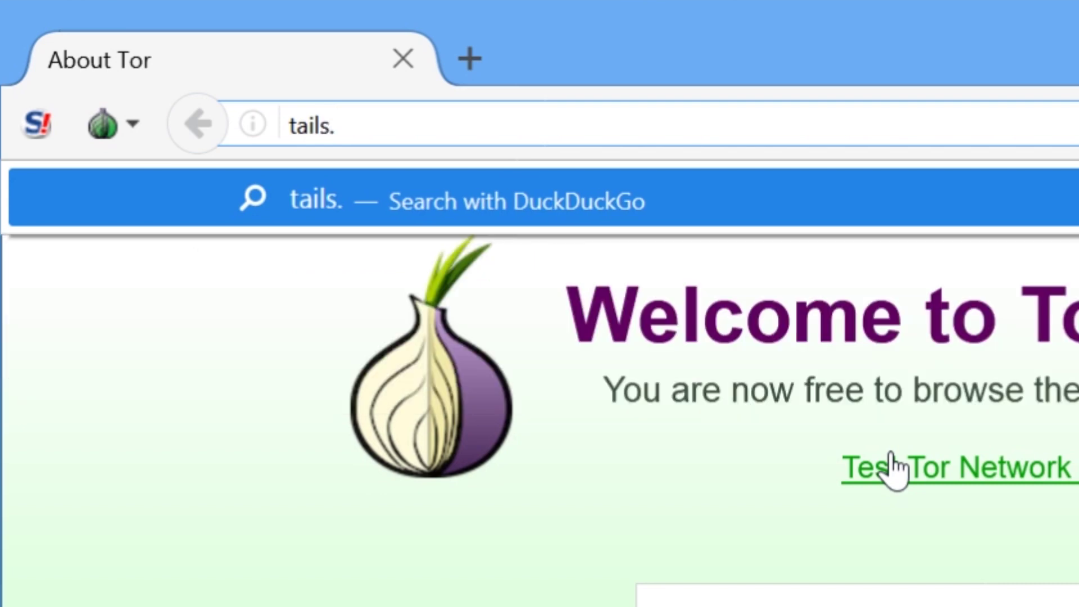
{"action": "type", "text": "boum.org"}
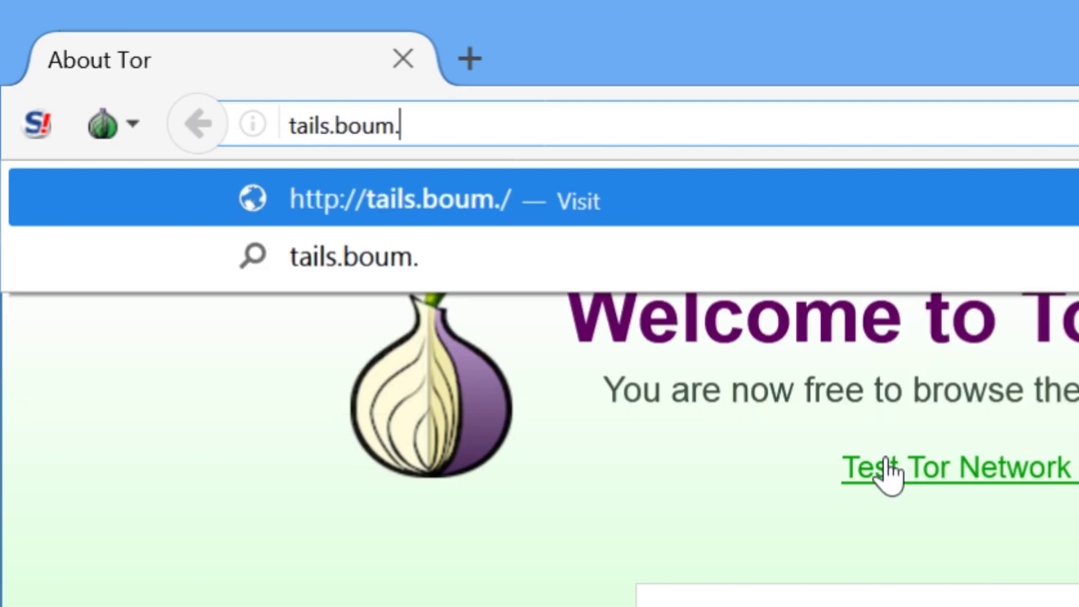
{"action": "key", "text": "Return"}
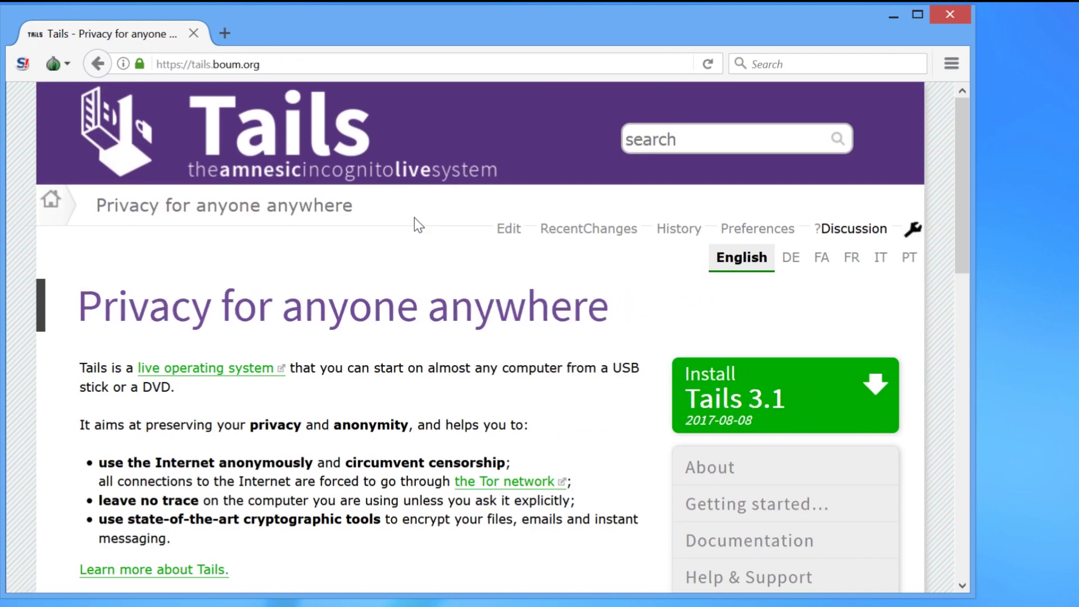
Open the Tails 3.1 installation assistant and choose the Windows download-and-install scenario, Install from Windows
{"action": "scroll", "coordinate": [418, 225], "scroll_direction": "down", "scroll_amount": 5}
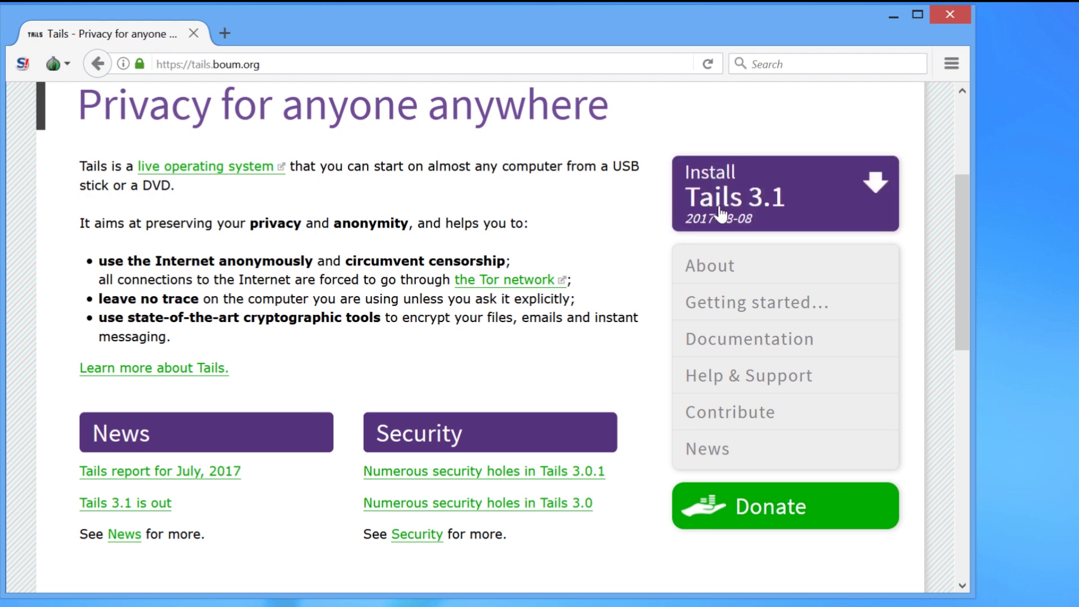
{"action": "left_click", "coordinate": [720, 214]}
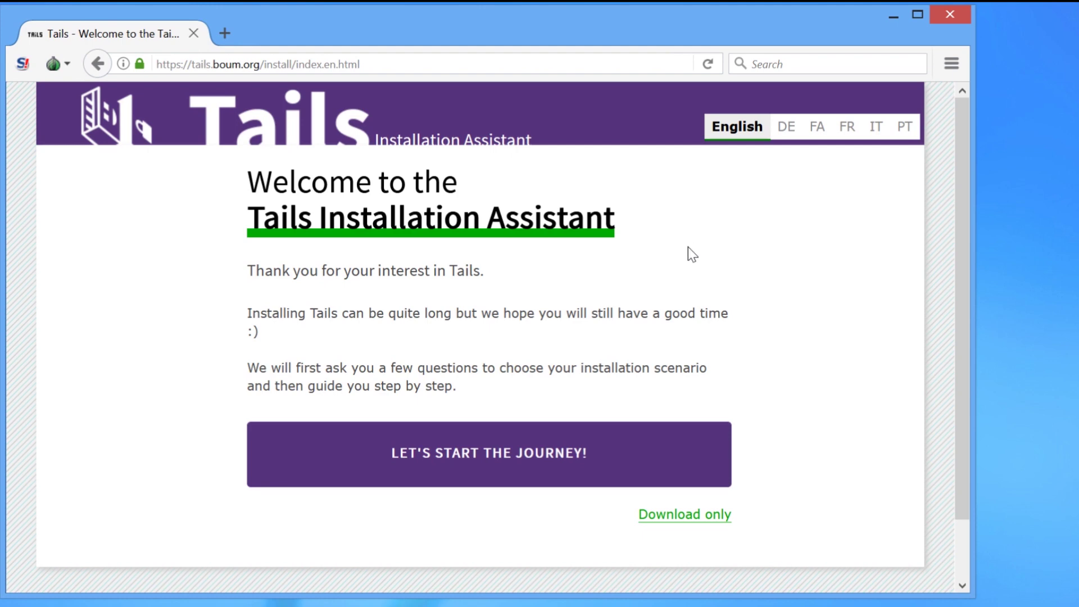
{"action": "left_click", "coordinate": [562, 466]}
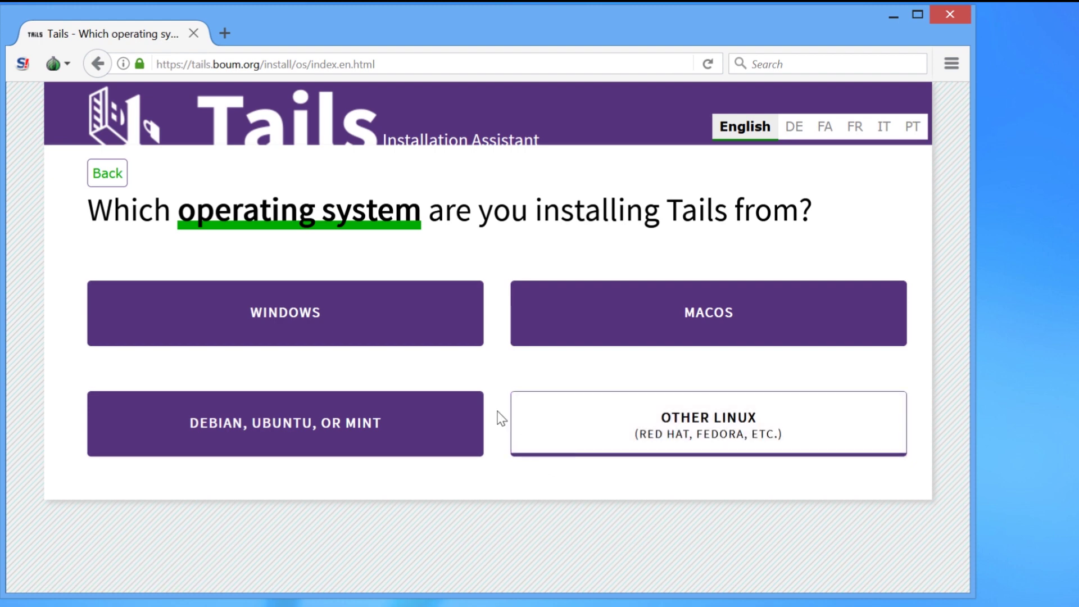
{"action": "left_click", "coordinate": [405, 315]}
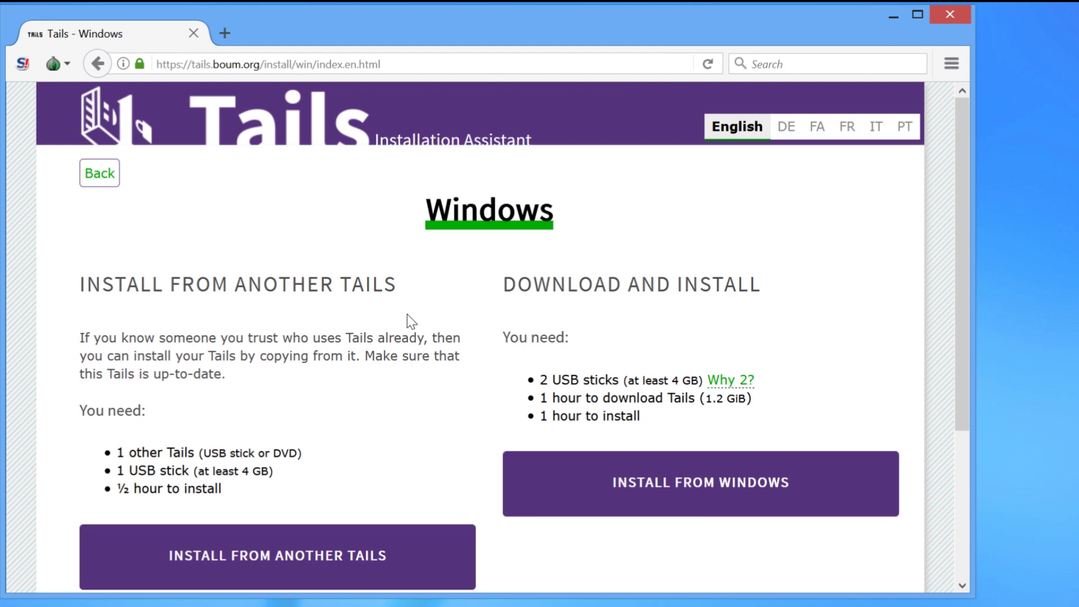
{"action": "left_click", "coordinate": [640, 472]}
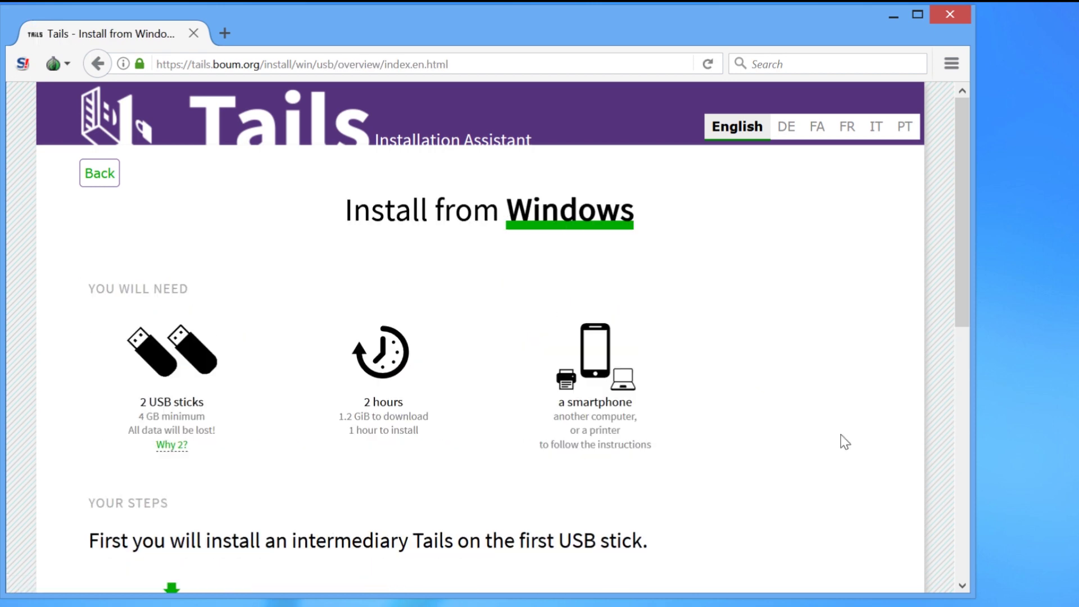
{"action": "middle_click", "coordinate": [840, 434]}
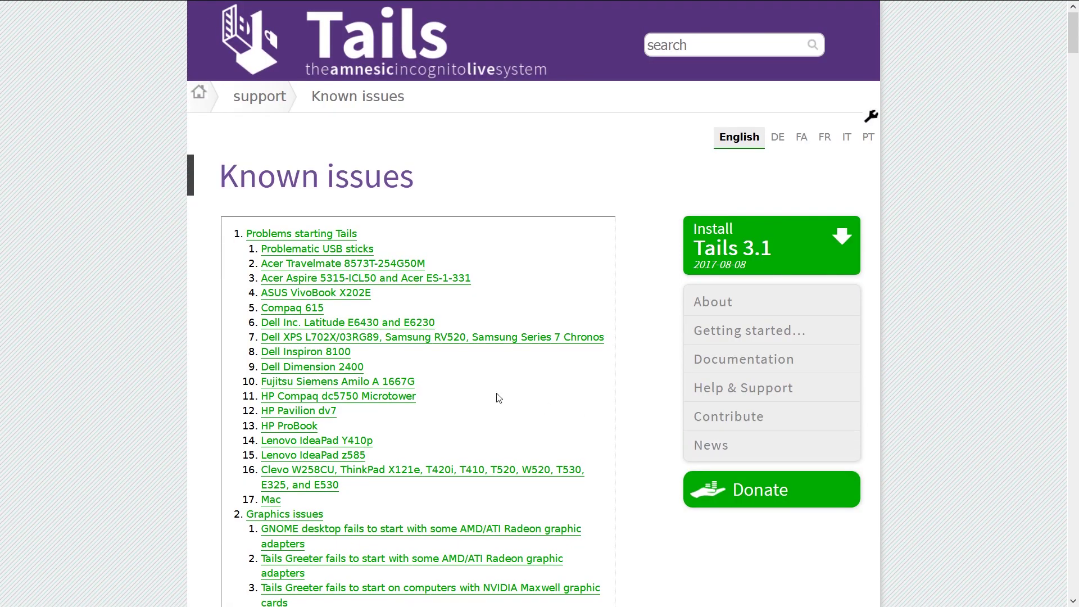
{"action": "left_click", "coordinate": [291, 255]}
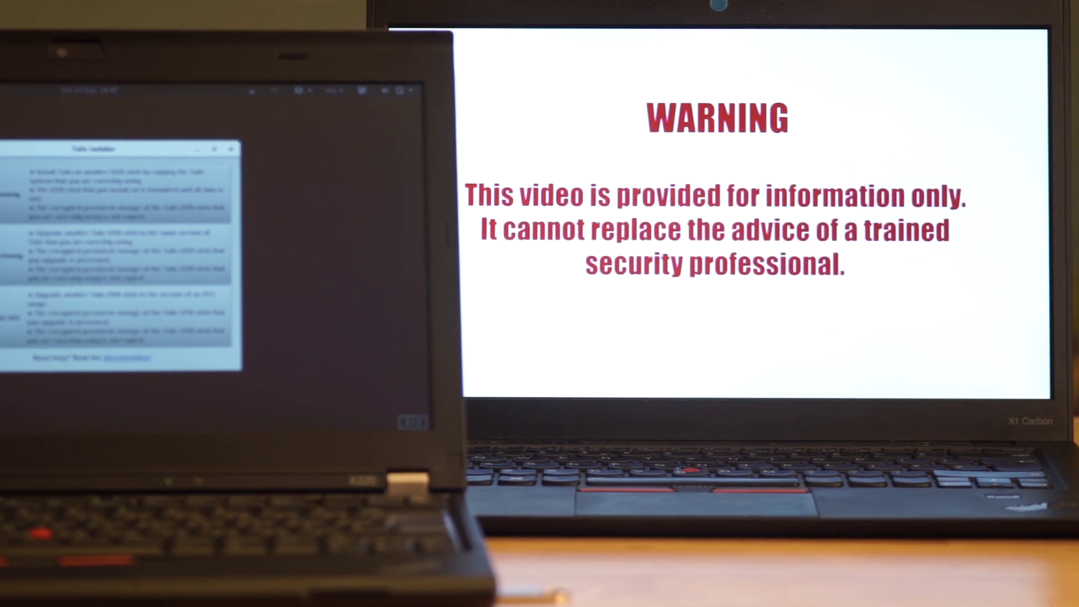
{"action": "middle_click", "coordinate": [840, 432]}
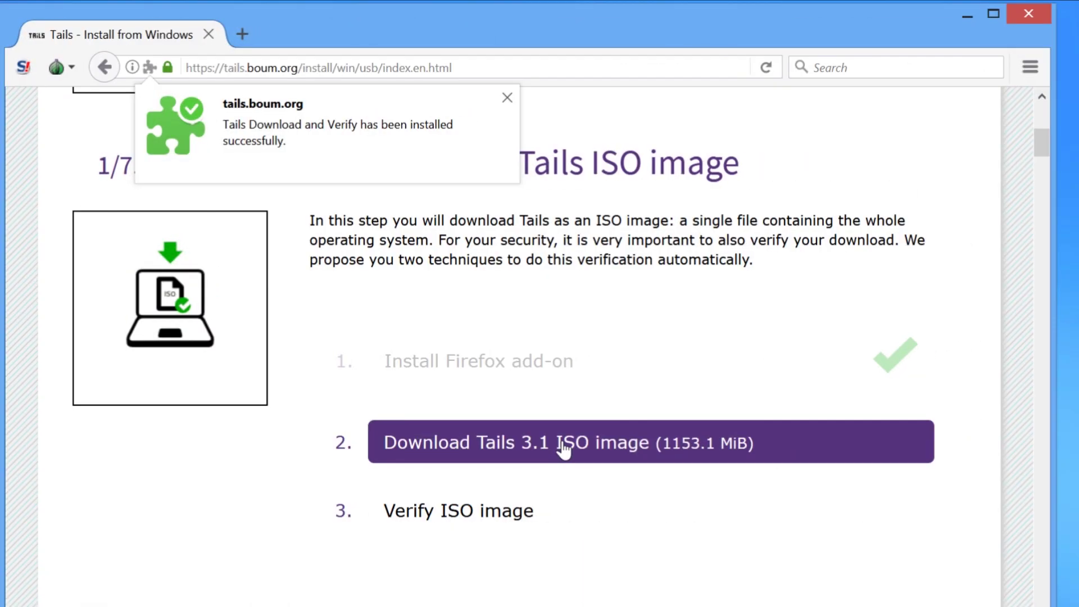
{"action": "left_click", "coordinate": [561, 441]}
{"action": "left_click", "coordinate": [93, 160]}
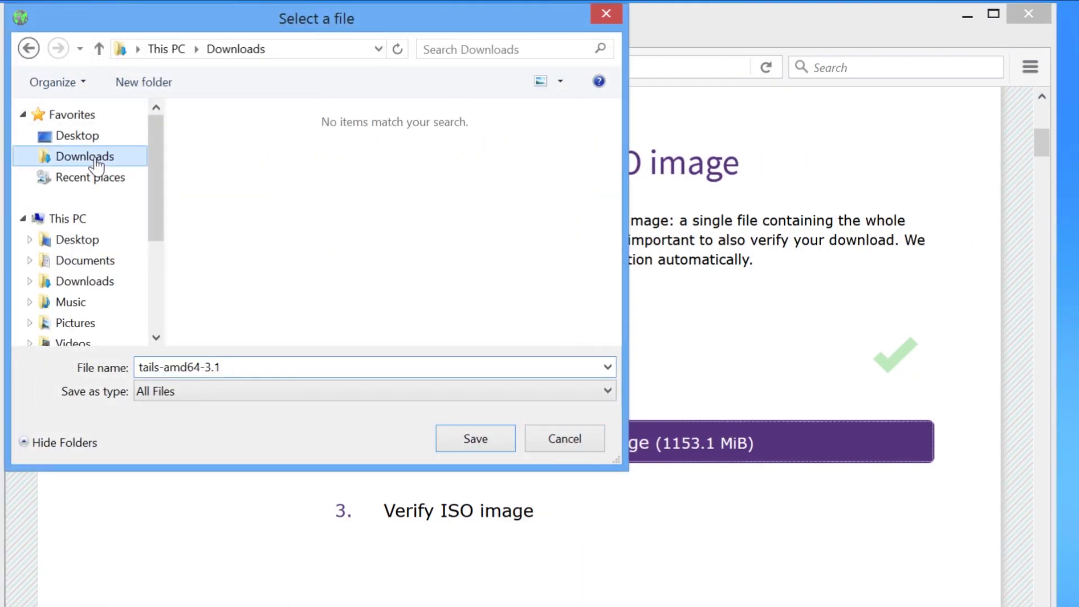
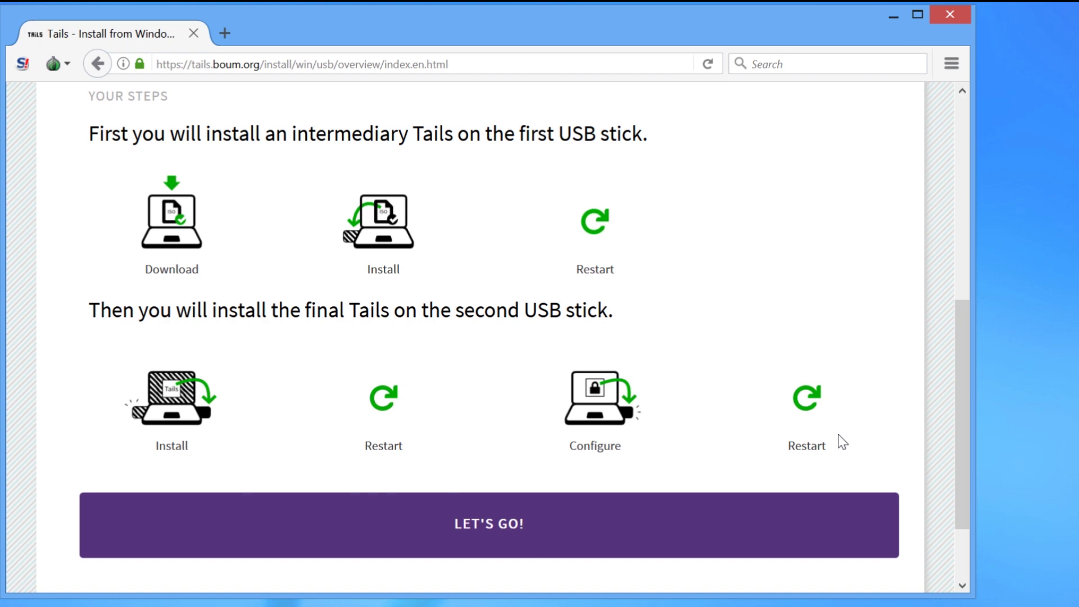
Proceed to the Install from Windows instructions, then allow and install the Tails Download and Verify Firefox add-on
{"action": "left_click", "coordinate": [737, 510]}
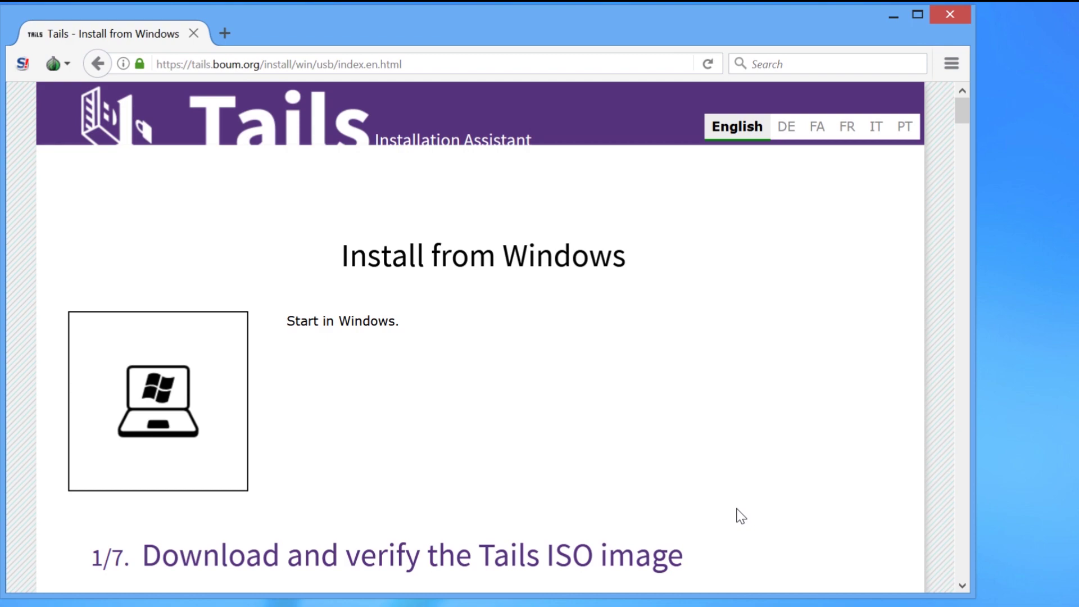
{"action": "scroll", "coordinate": [741, 516], "scroll_direction": "down", "scroll_amount": 7}
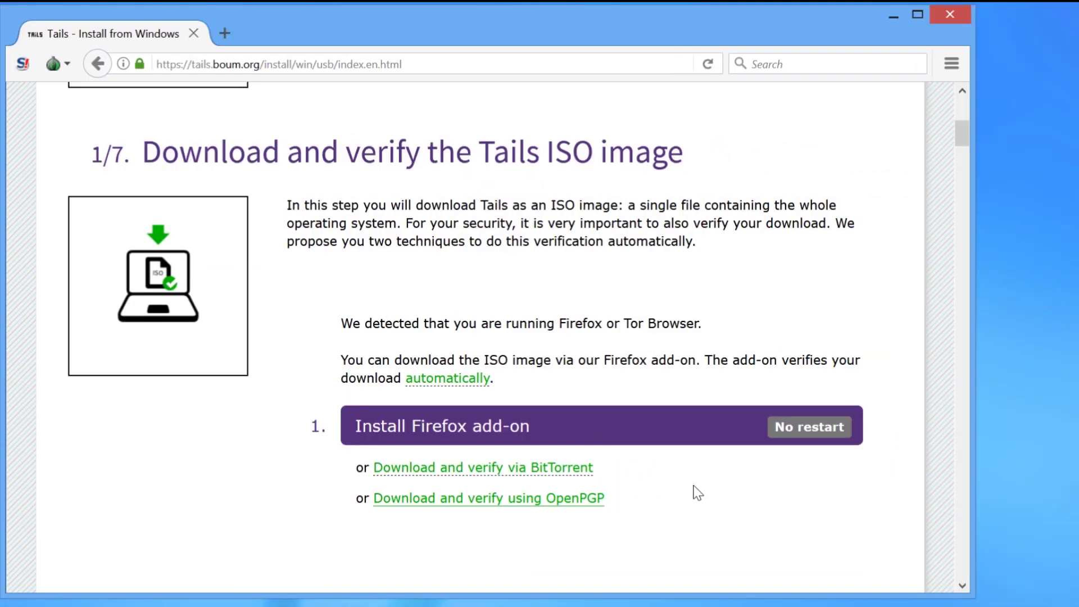
{"action": "left_click", "coordinate": [471, 436]}
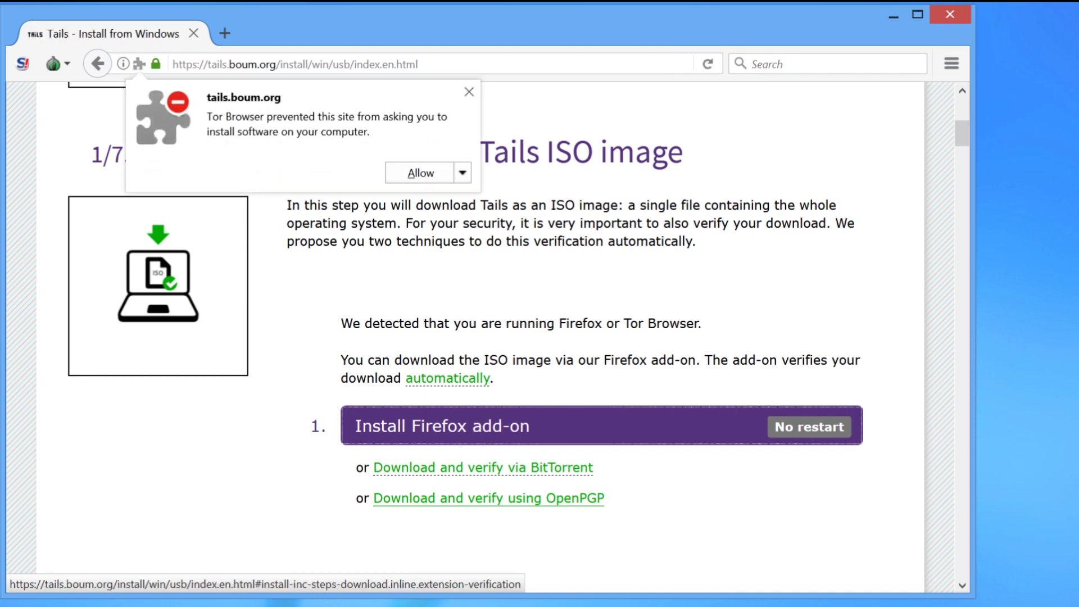
{"action": "left_click", "coordinate": [426, 178]}
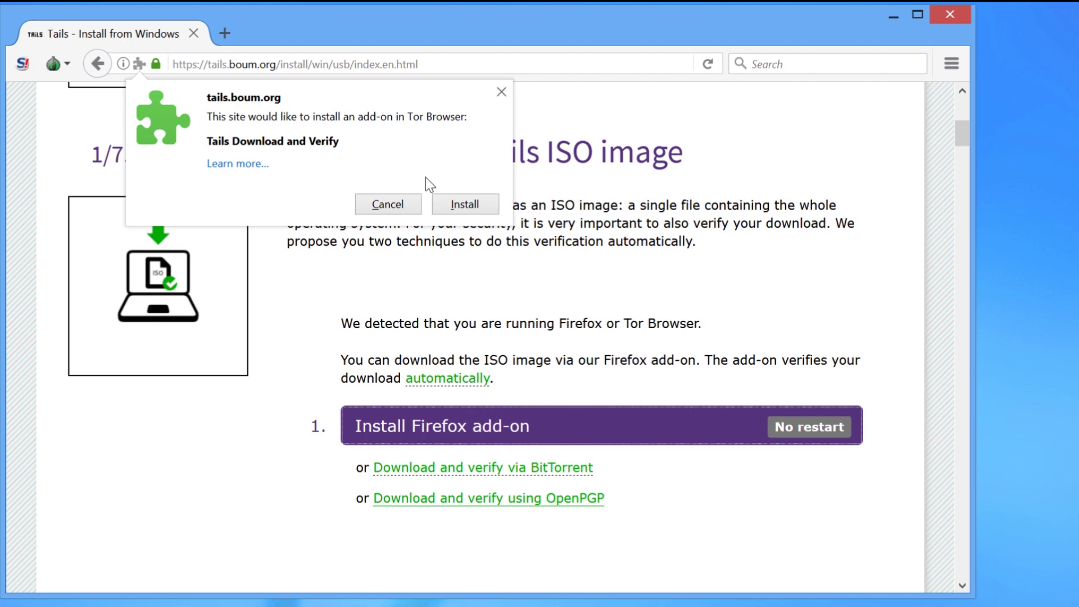
{"action": "left_click", "coordinate": [454, 204]}
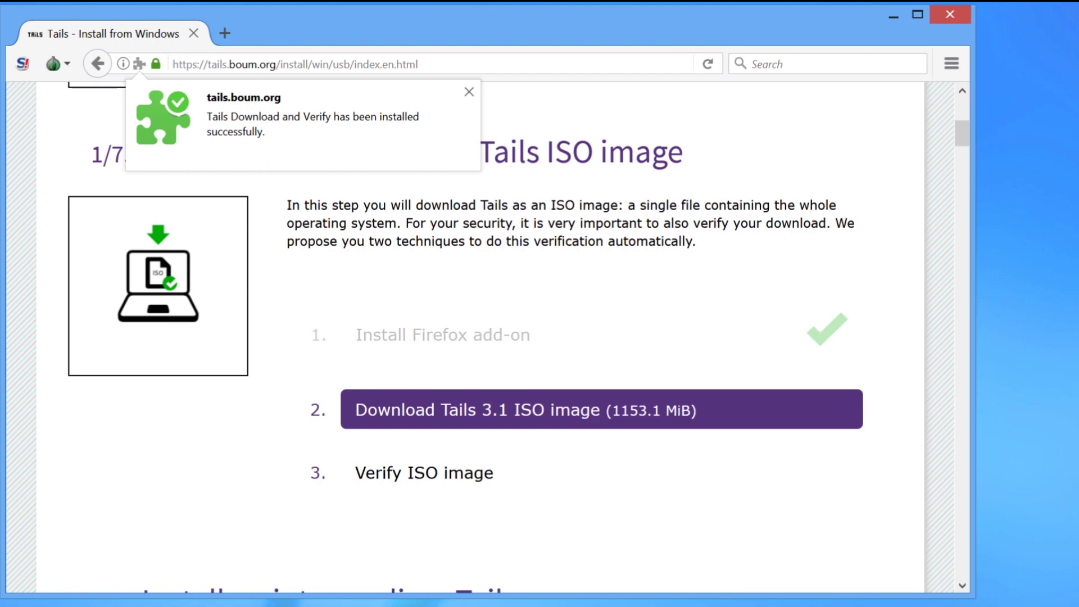
Download the Tails 3.1 ISO image and save it as tails-amd64-3.1 in the Downloads folder
{"action": "left_click", "coordinate": [521, 414]}
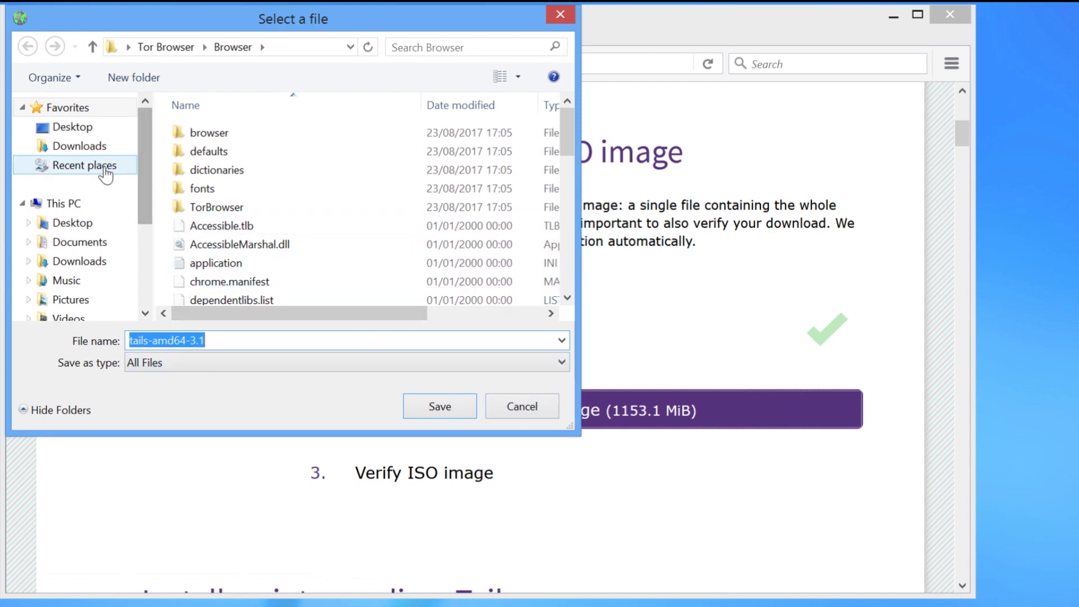
{"action": "left_click", "coordinate": [85, 147]}
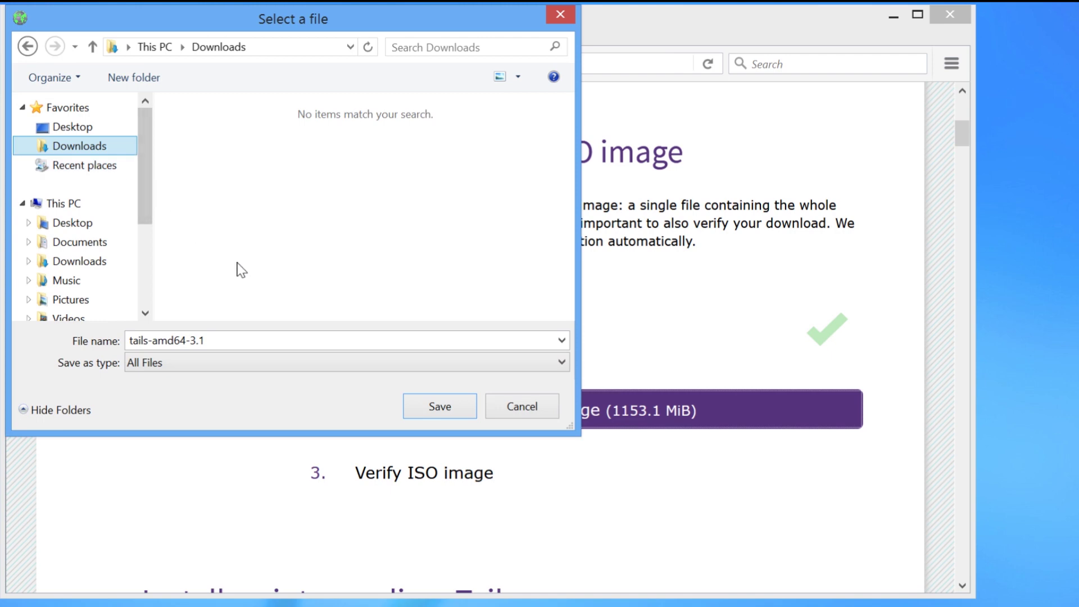
{"action": "left_click", "coordinate": [433, 415]}
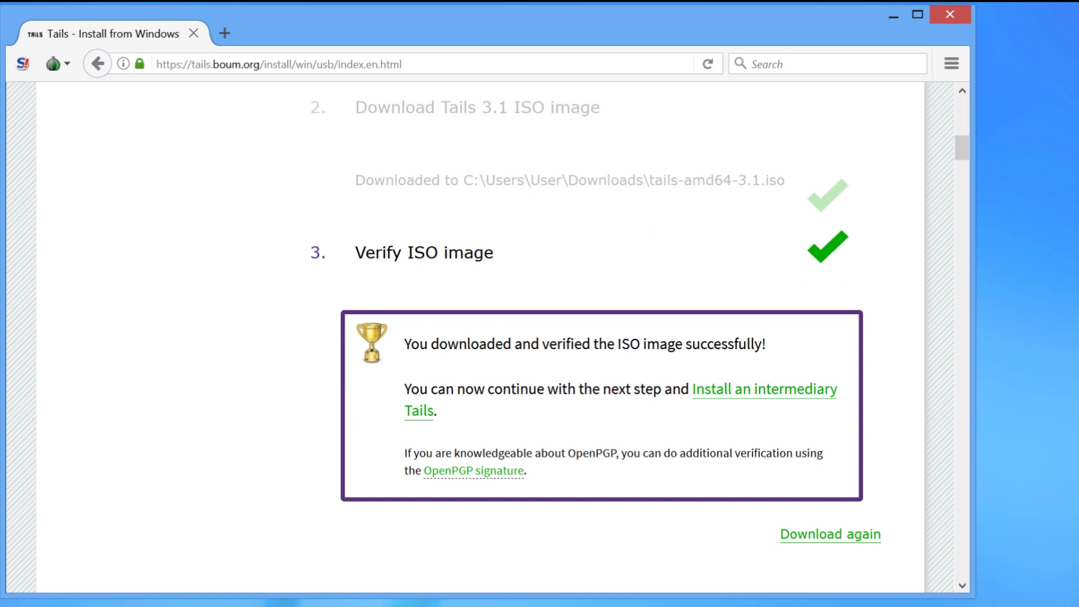
Download Universal-USB-Installer.exe from the intermediary Tails section and save it to the computer
{"action": "scroll", "coordinate": [435, 416], "scroll_direction": "down", "scroll_amount": 8}
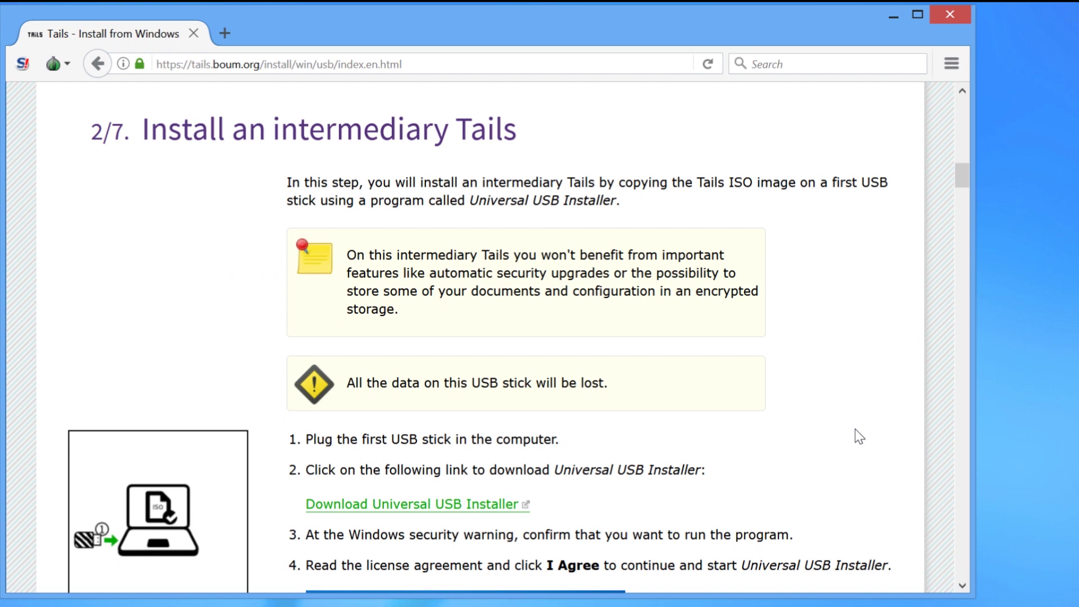
{"action": "left_click", "coordinate": [486, 509]}
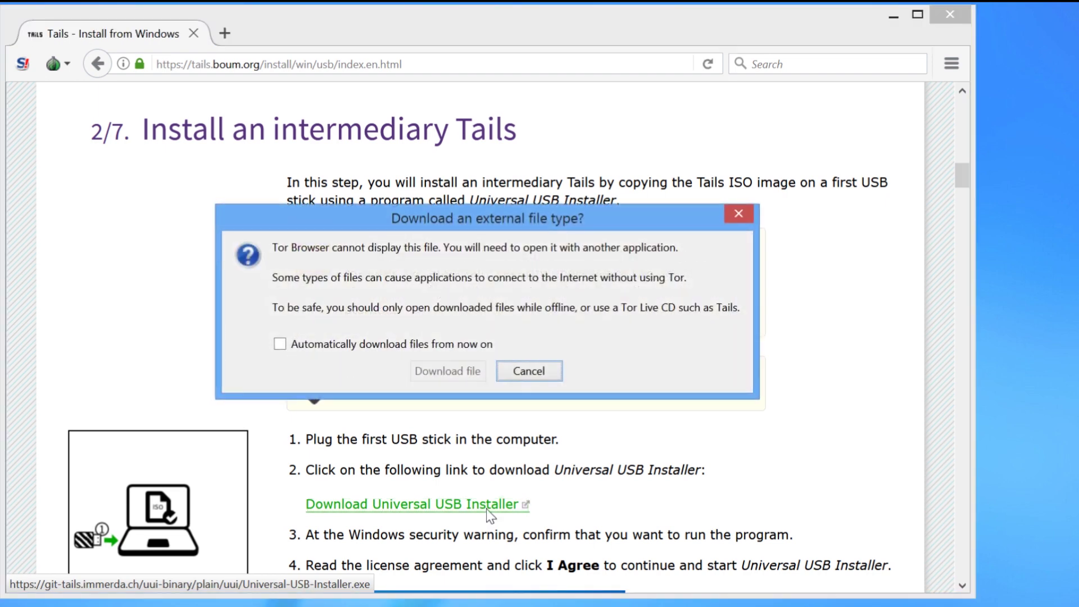
{"action": "left_click", "coordinate": [465, 374]}
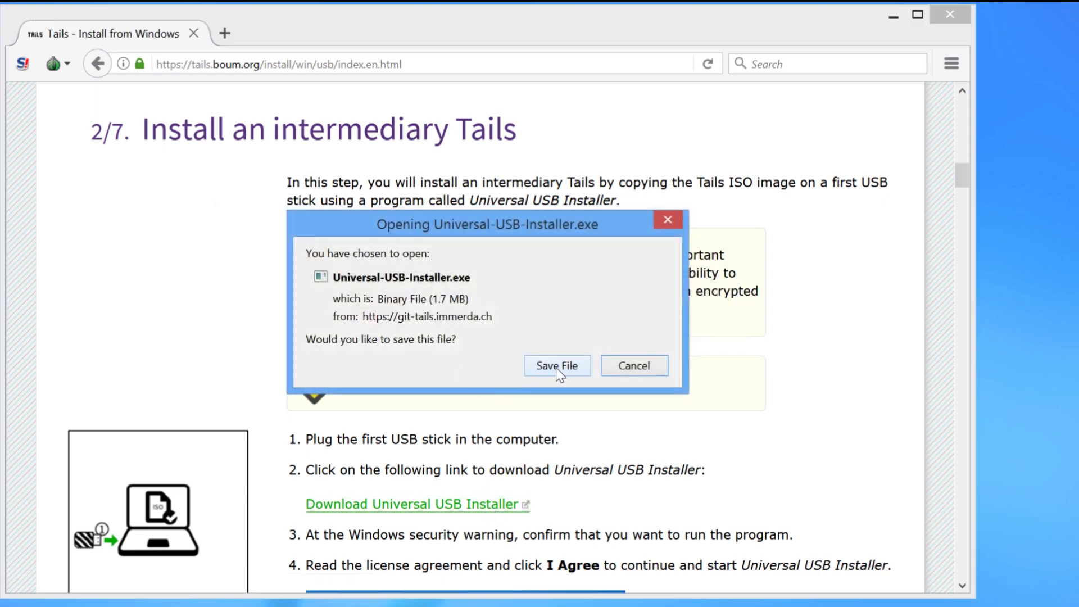
{"action": "left_click", "coordinate": [555, 367]}
{"action": "left_click", "coordinate": [453, 407]}
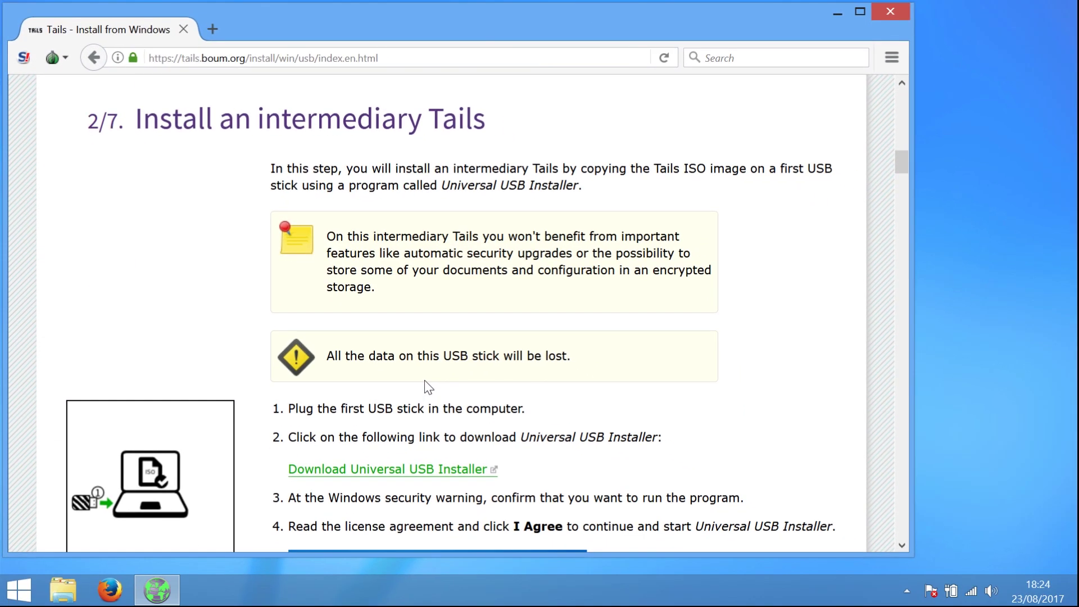
Switch to File Explorer, open the Downloads folder, minimize Tor Browser, then run Universal-USB-Installer and accept its license agreement
{"action": "left_click", "coordinate": [65, 594]}
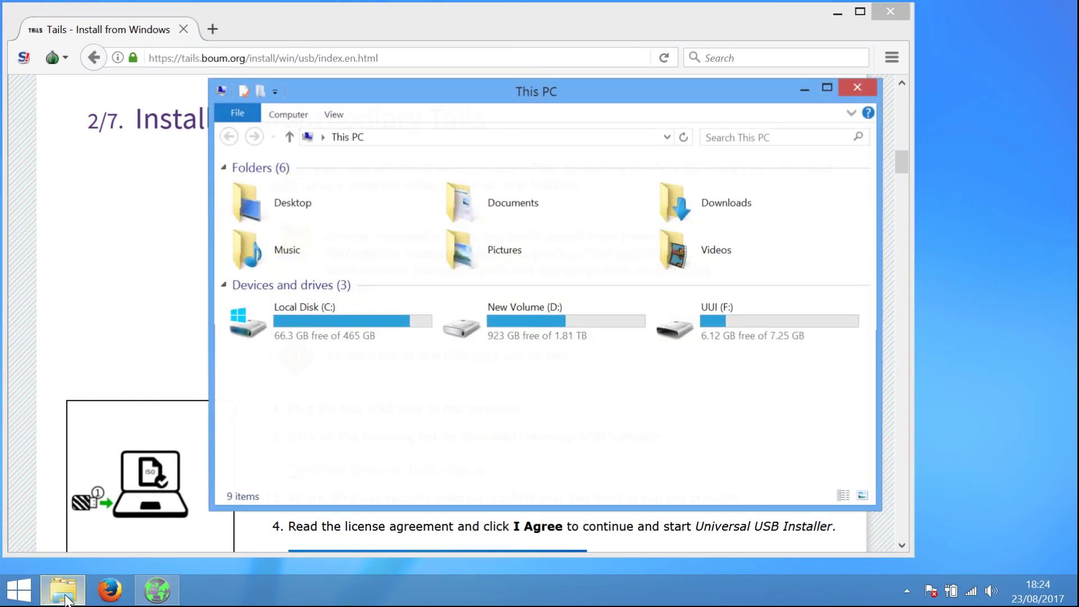
{"action": "double_click", "coordinate": [724, 202]}
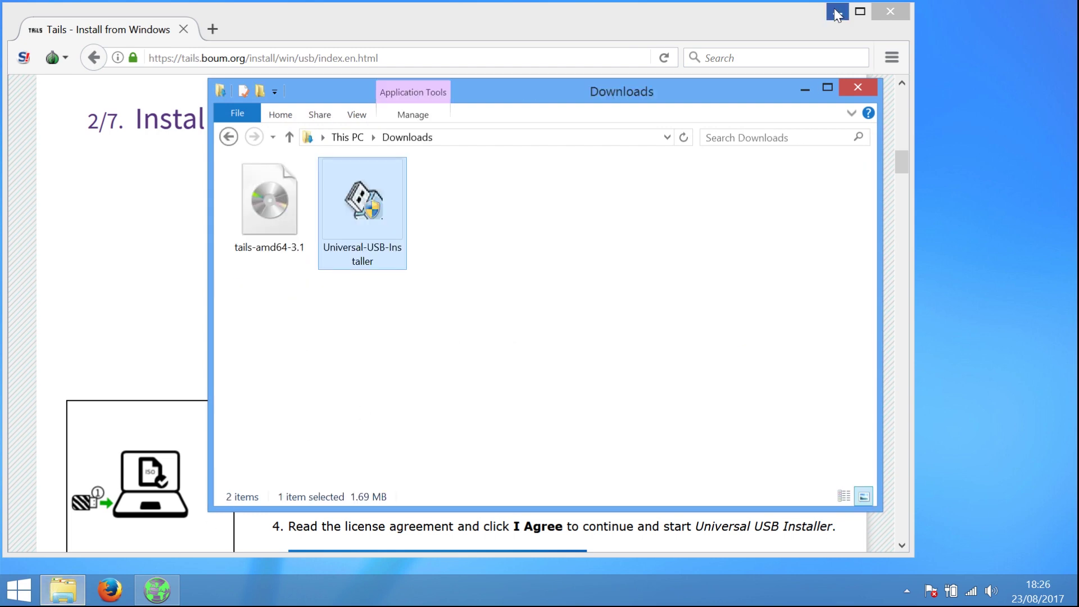
{"action": "left_click", "coordinate": [837, 12]}
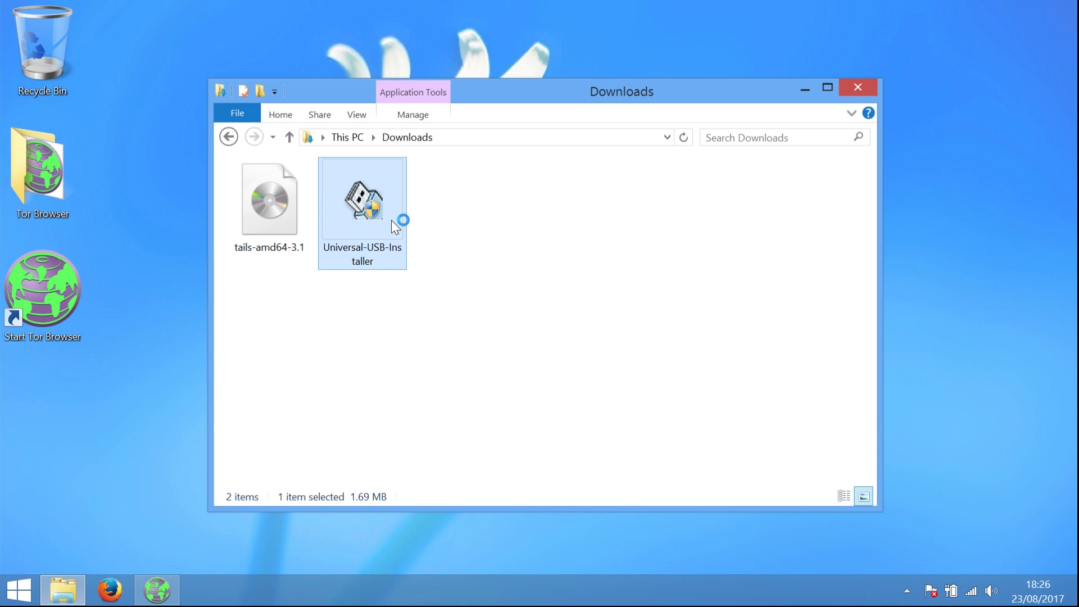
{"action": "left_click", "coordinate": [622, 431]}
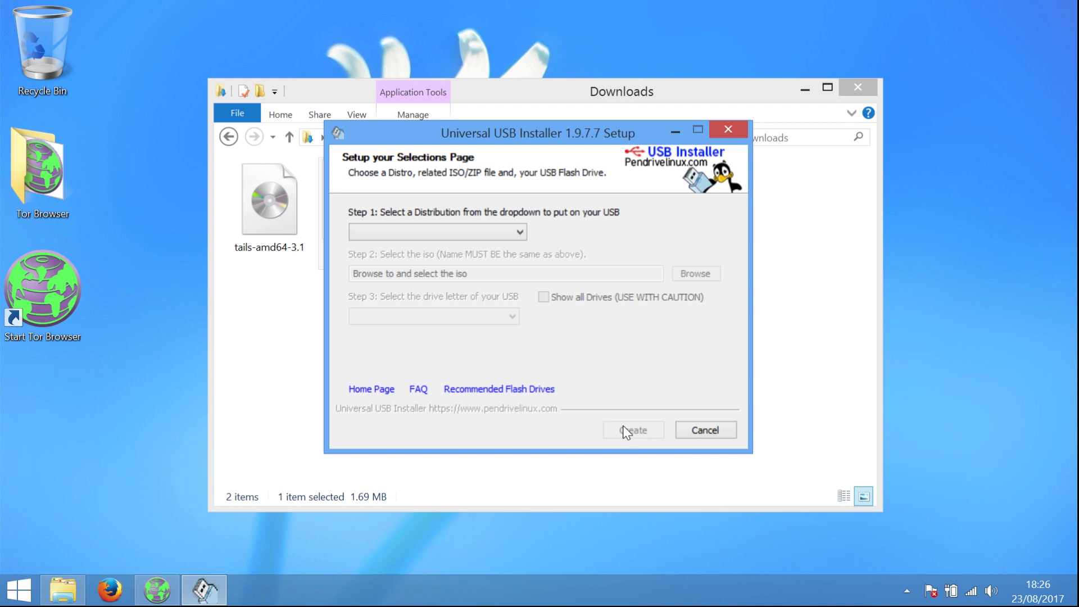
Select Tails as the distribution and tails-amd64-3.1 from Downloads as the ISO to put on the USB stick
{"action": "left_click", "coordinate": [518, 232]}
{"action": "left_click_drag", "start_coordinate": [518, 252], "coordinate": [517, 430]}
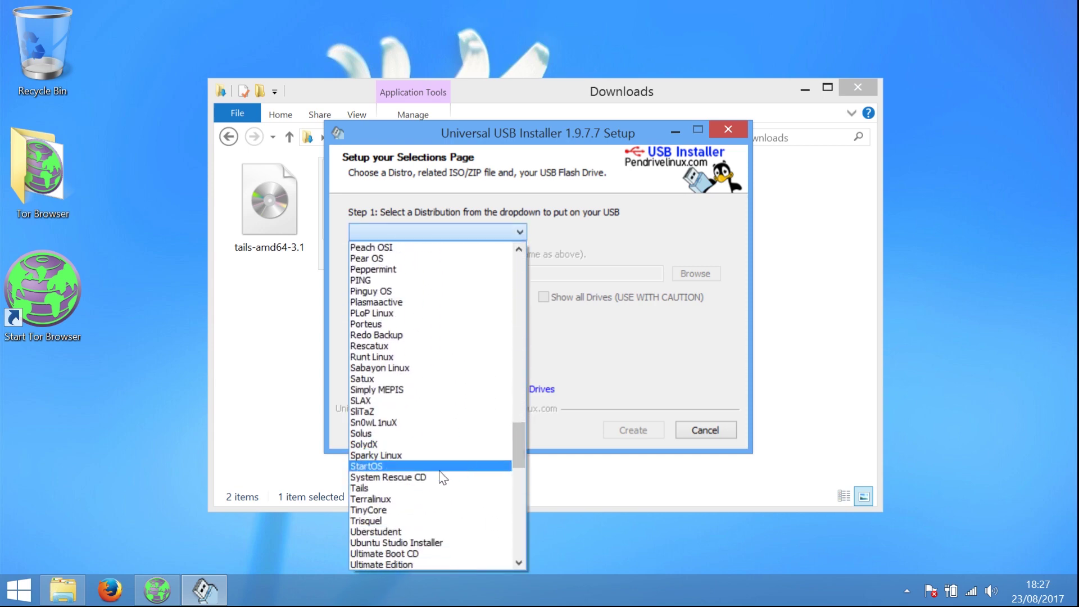
{"action": "left_click", "coordinate": [423, 487]}
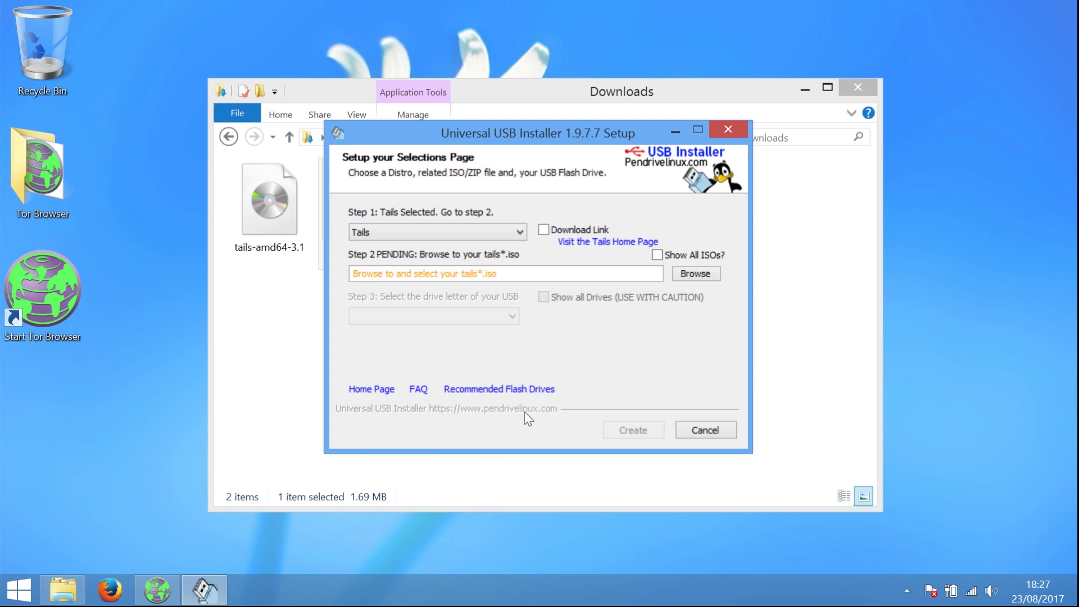
{"action": "left_click", "coordinate": [686, 277]}
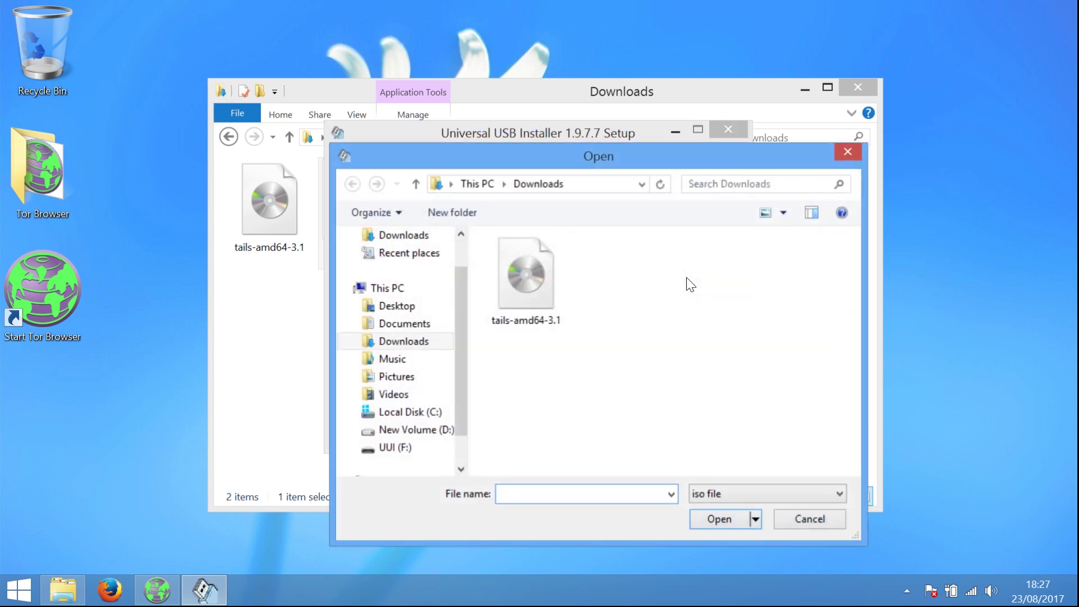
{"action": "left_click", "coordinate": [528, 278]}
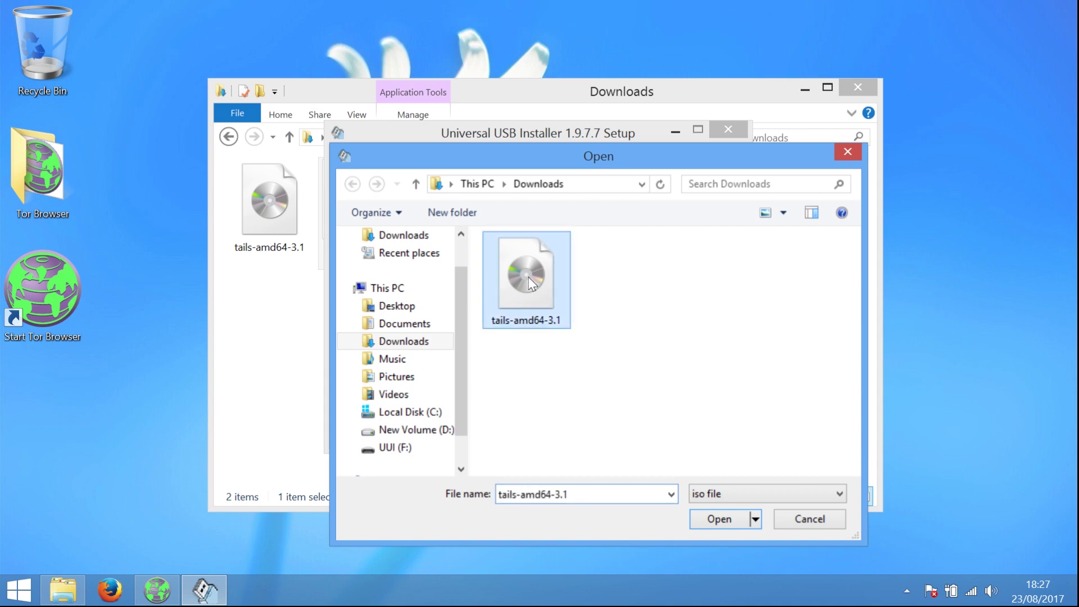
{"action": "left_click", "coordinate": [711, 518]}
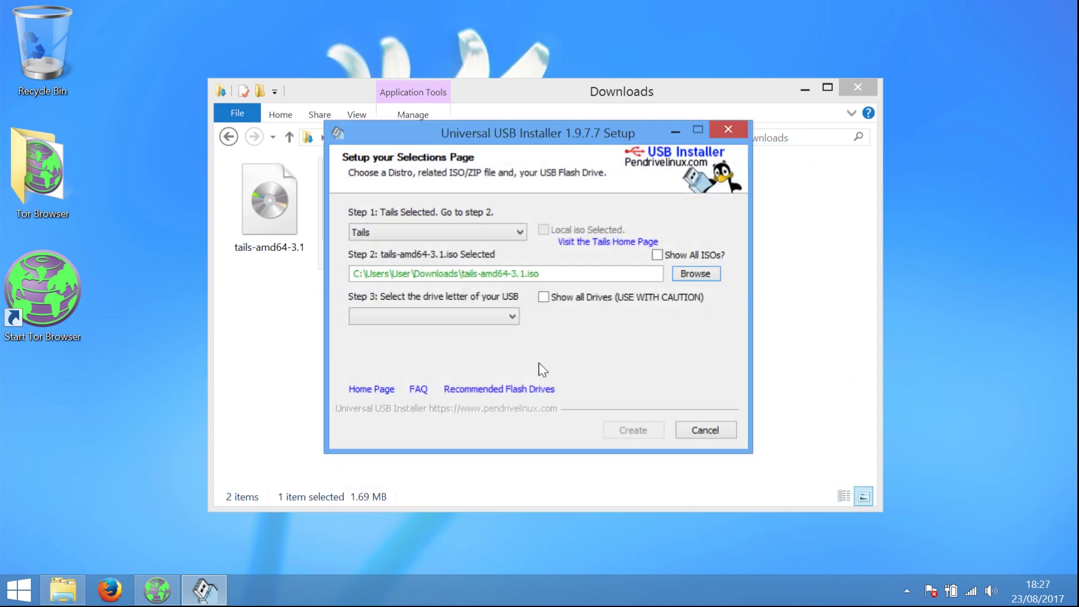
Create the Tails USB stick on drive F: with FAT32 formatting, accept the data erasure, and close the installer once copying is done
{"action": "left_click", "coordinate": [509, 320]}
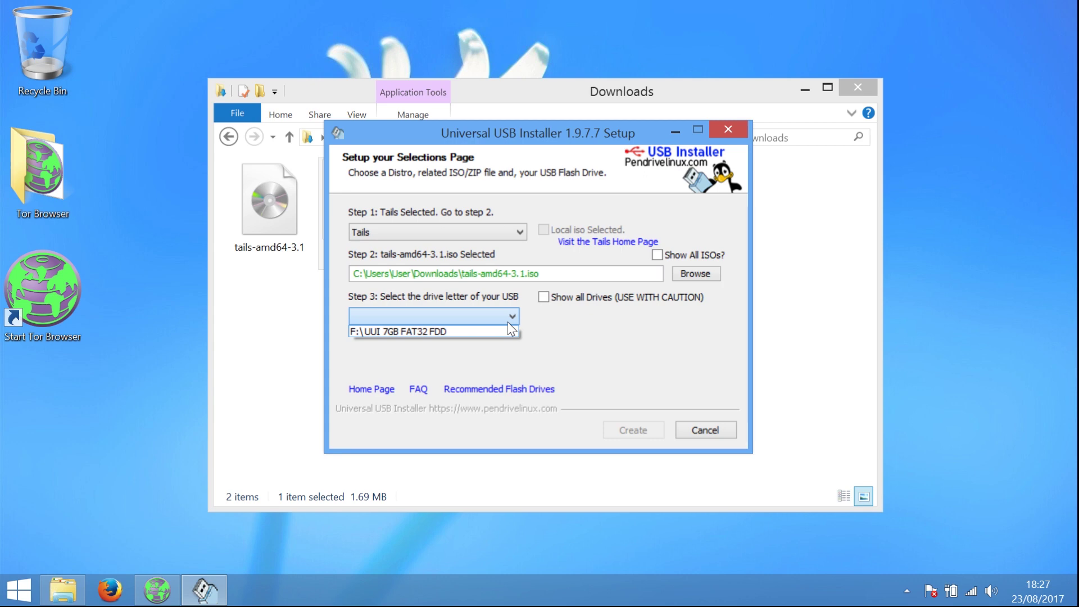
{"action": "left_click", "coordinate": [501, 332]}
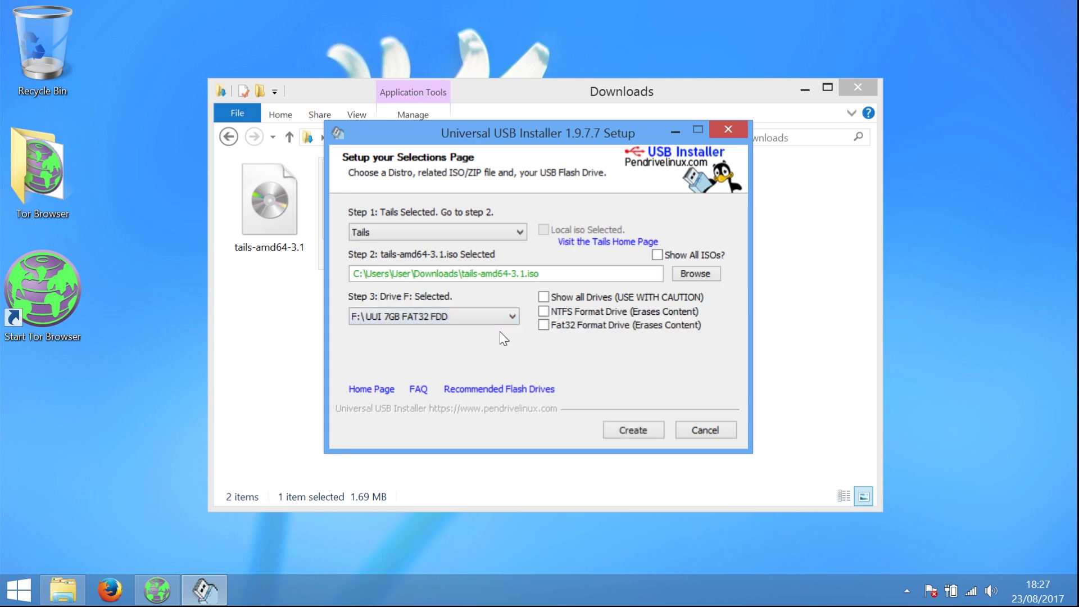
{"action": "left_click", "coordinate": [543, 326]}
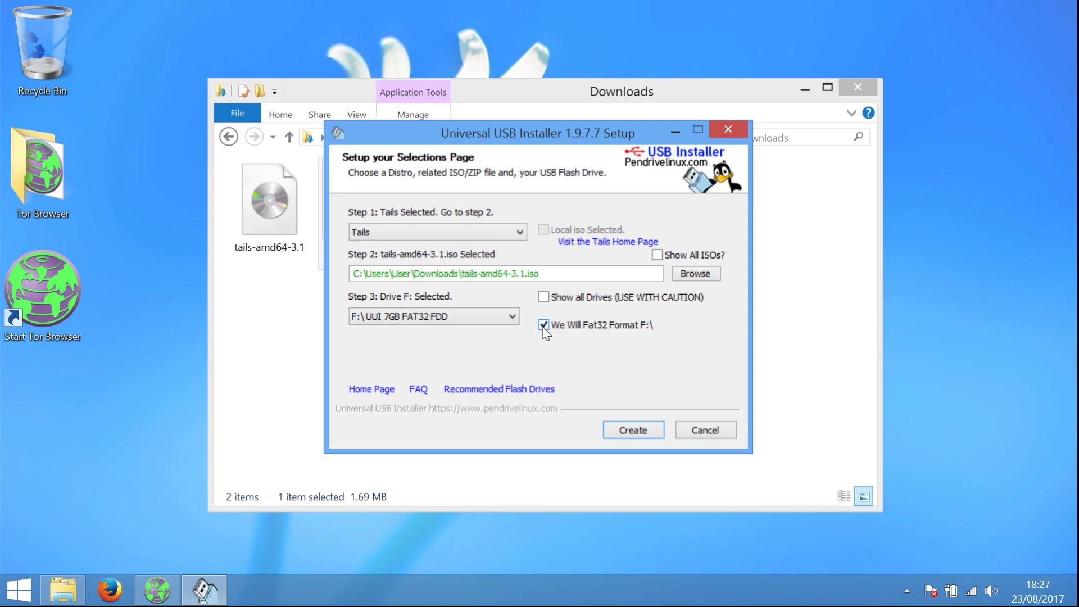
{"action": "left_click", "coordinate": [628, 433]}
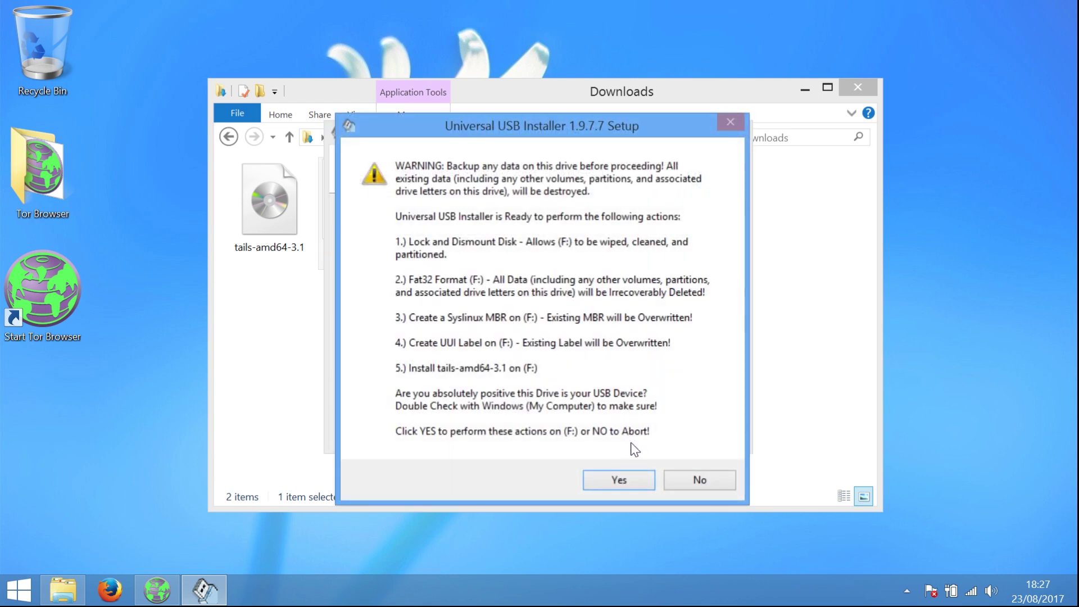
{"action": "left_click", "coordinate": [628, 476]}
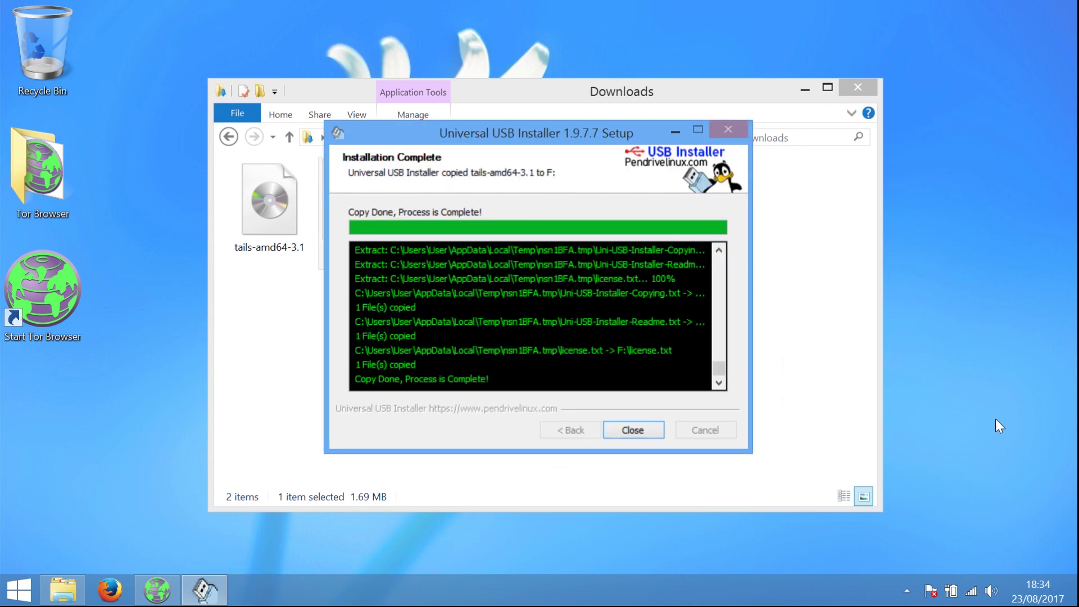
{"action": "left_click", "coordinate": [646, 430]}
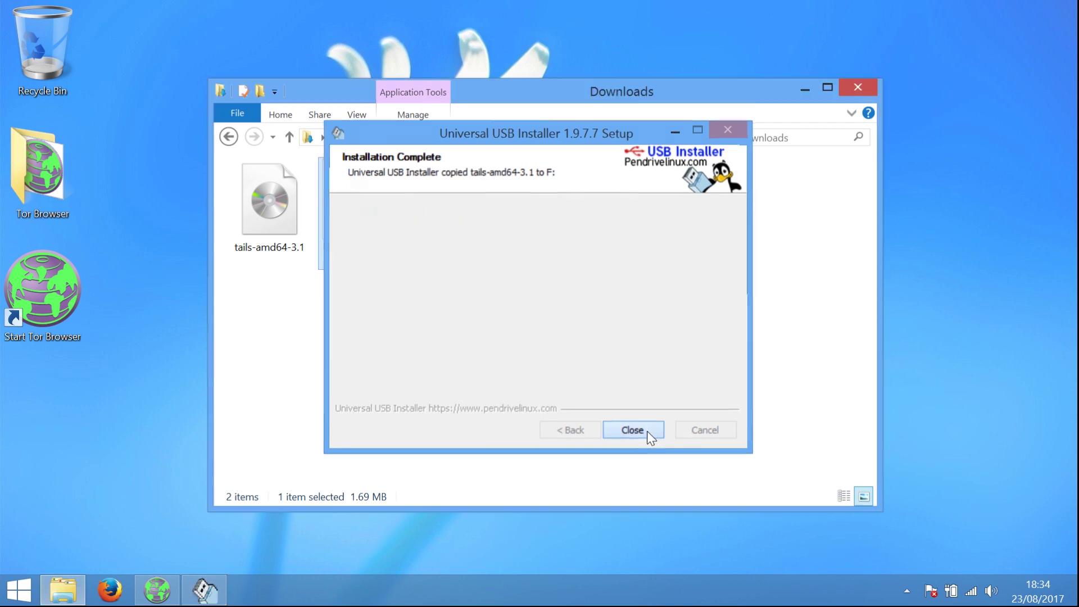
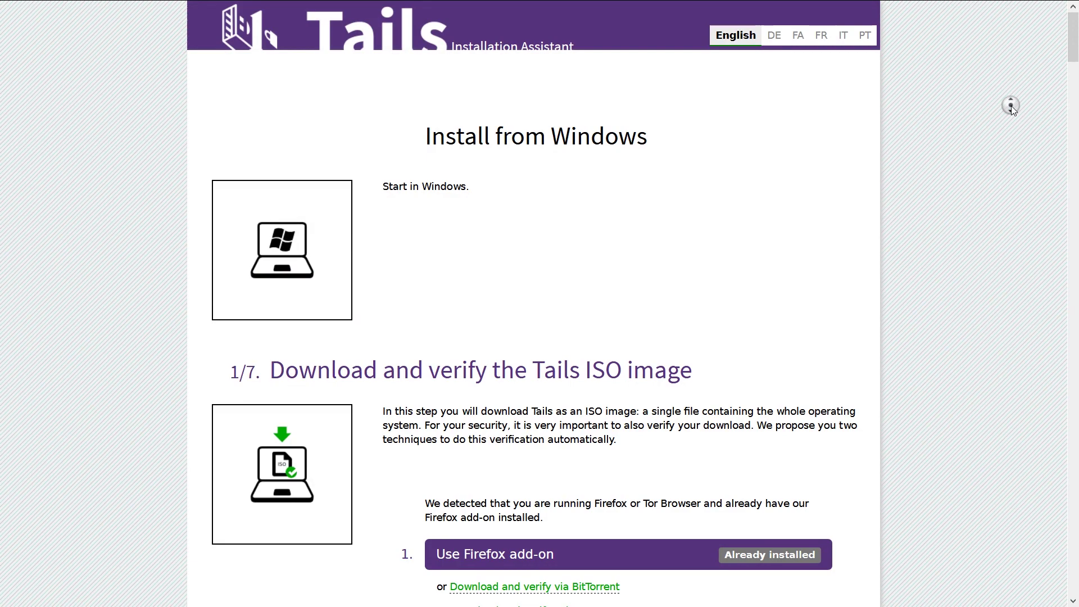
Switch to the Tails Install from Windows guide and read the troubleshooting section about Tails not starting at all
{"action": "scroll", "coordinate": [1012, 117], "scroll_direction": "down", "scroll_amount": 3}
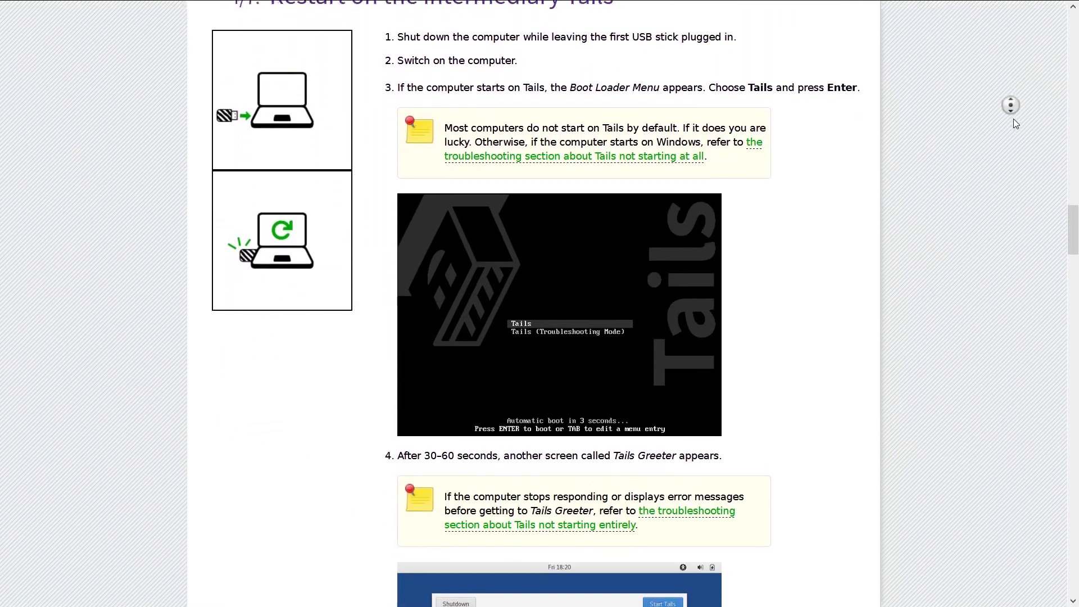
{"action": "left_click", "coordinate": [1013, 119]}
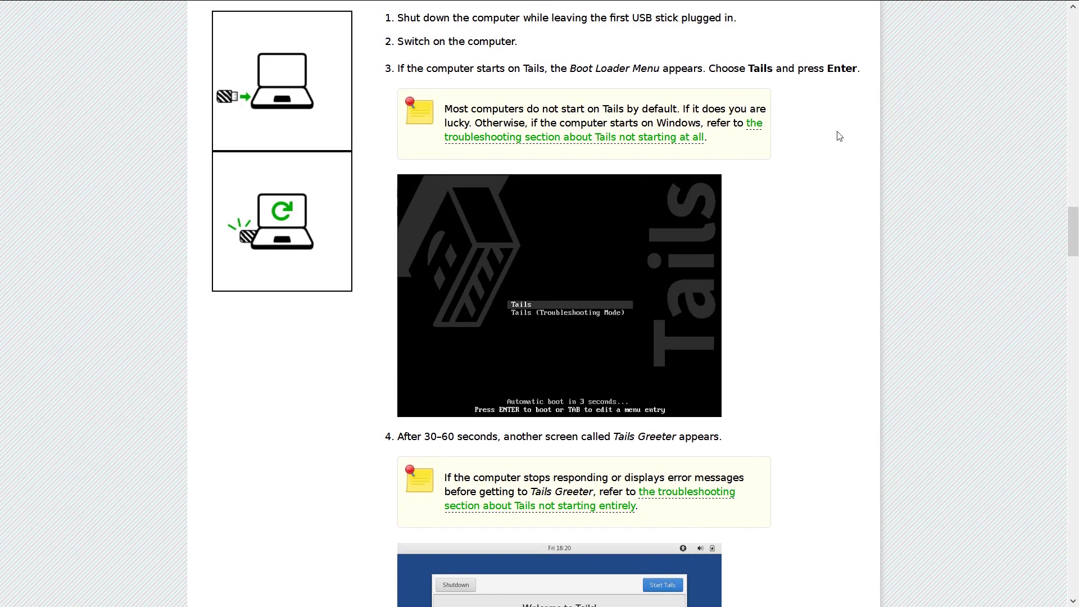
{"action": "left_click", "coordinate": [692, 139]}
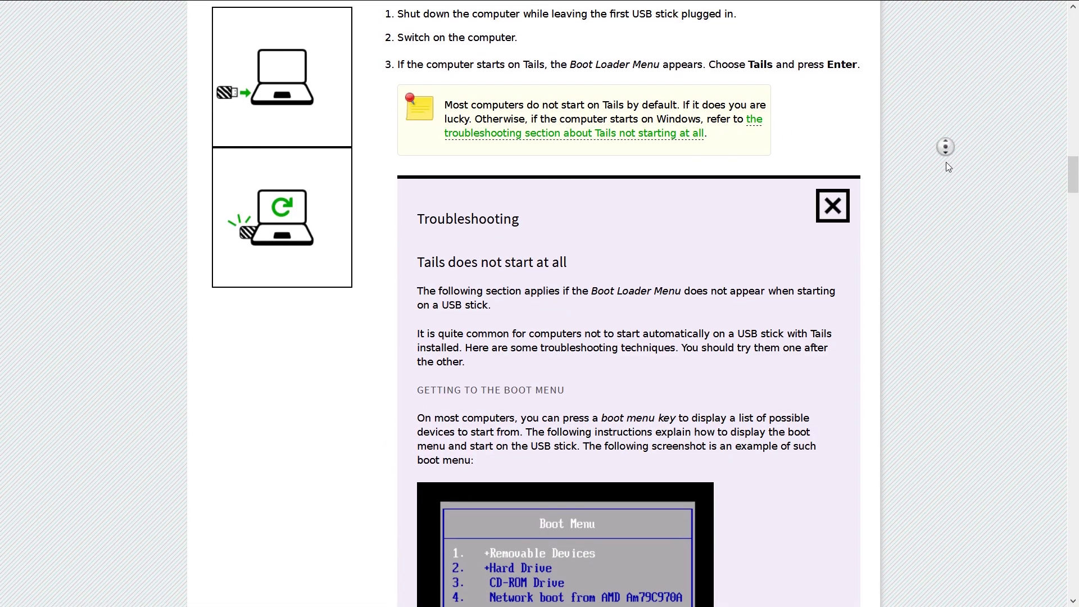
{"action": "scroll", "coordinate": [946, 171], "scroll_direction": "down", "scroll_amount": 3}
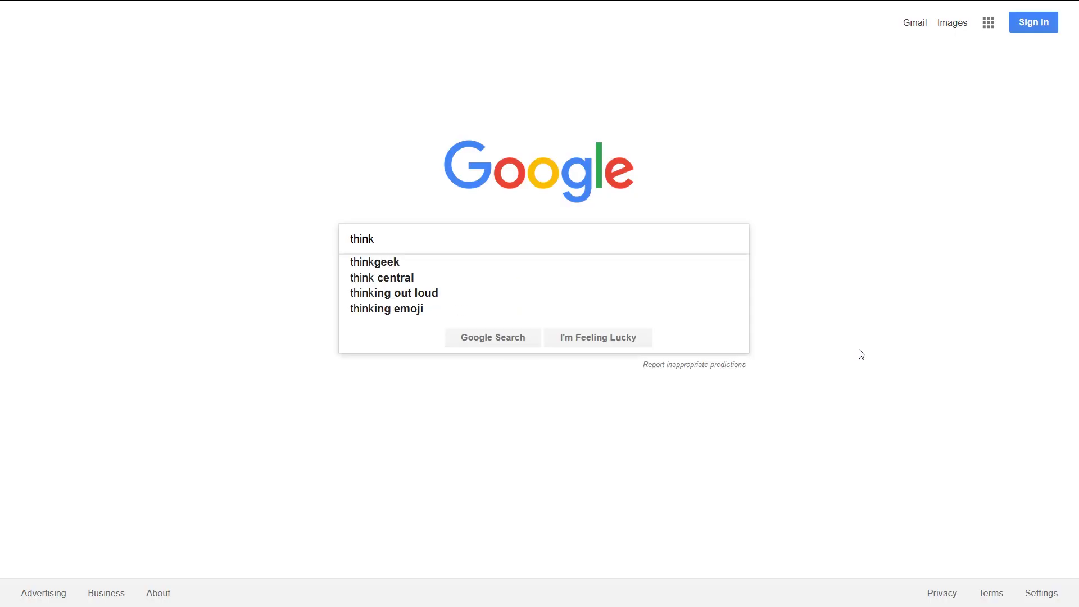
Search Google for "lenovo x220 how to boot from usb", using the suggested completion of "thinkpad x220 how to boot"
{"action": "type", "text": "pad x220 how to boot"}
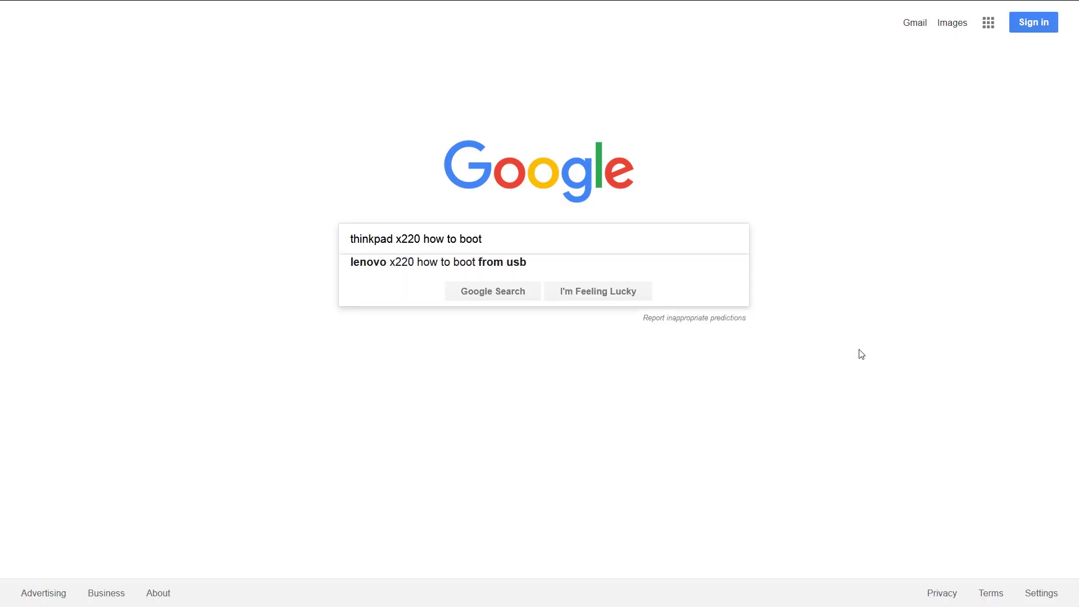
{"action": "key", "text": "Down"}
{"action": "key", "text": "Return"}
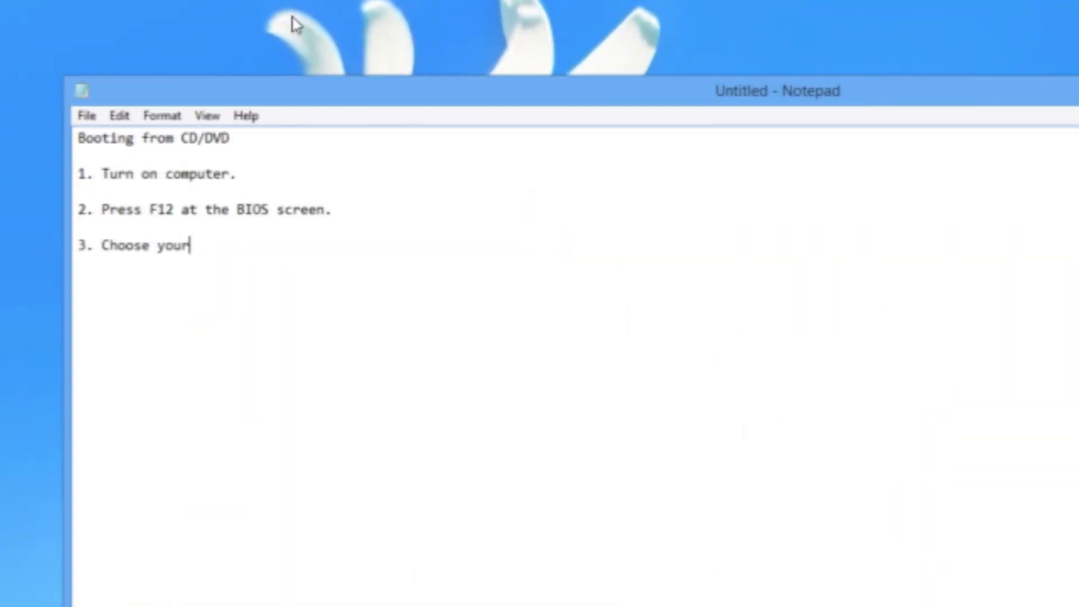
In Notepad, complete the boot instructions with "3. Choose your boot media." and "4. Press enter.", separated by a blank line
{"action": "type", "text": "boot media."}
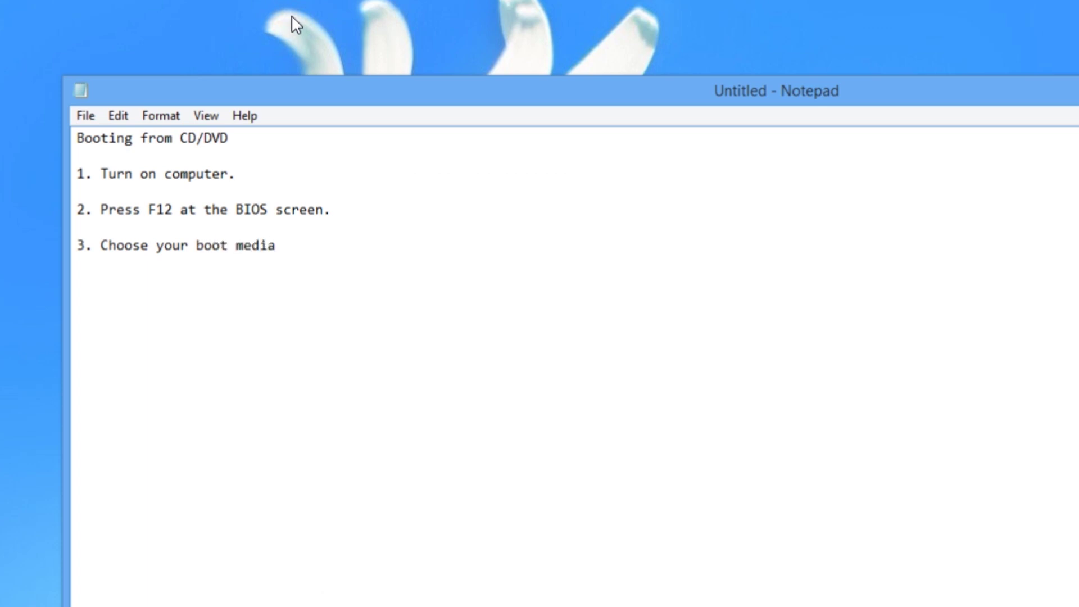
{"action": "key", "text": "Return"}
{"action": "key", "text": "Return"}
{"action": "type", "text": "4. Press enter."}
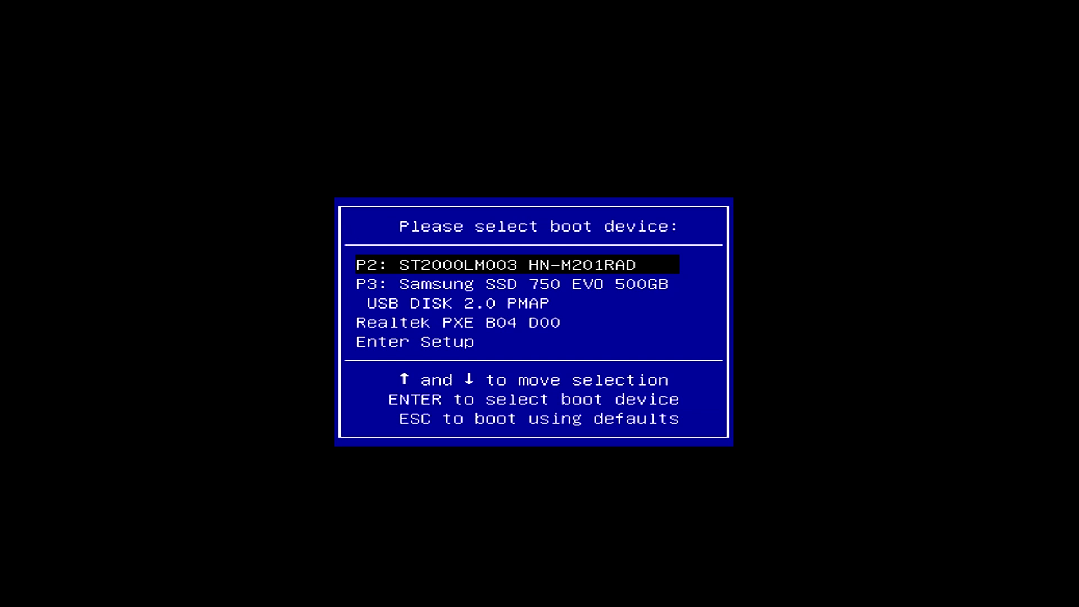
Boot the computer from USB DISK 2.0 PMAP and start Tails with the language and region settings shown in the greeter
{"action": "key", "text": "Down"}
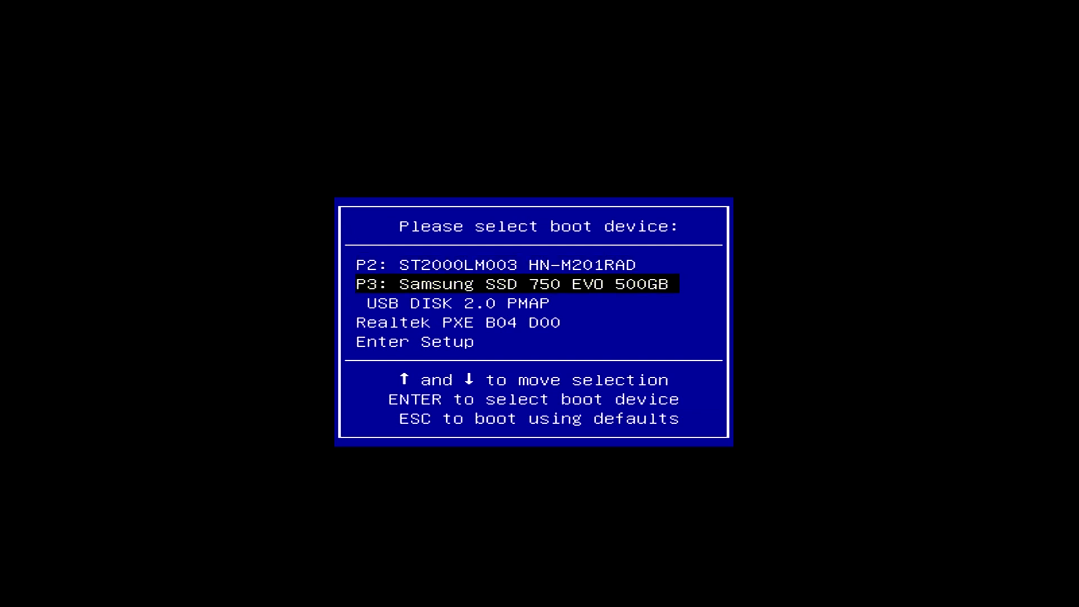
{"action": "key", "text": "Down"}
{"action": "key", "text": "Return"}
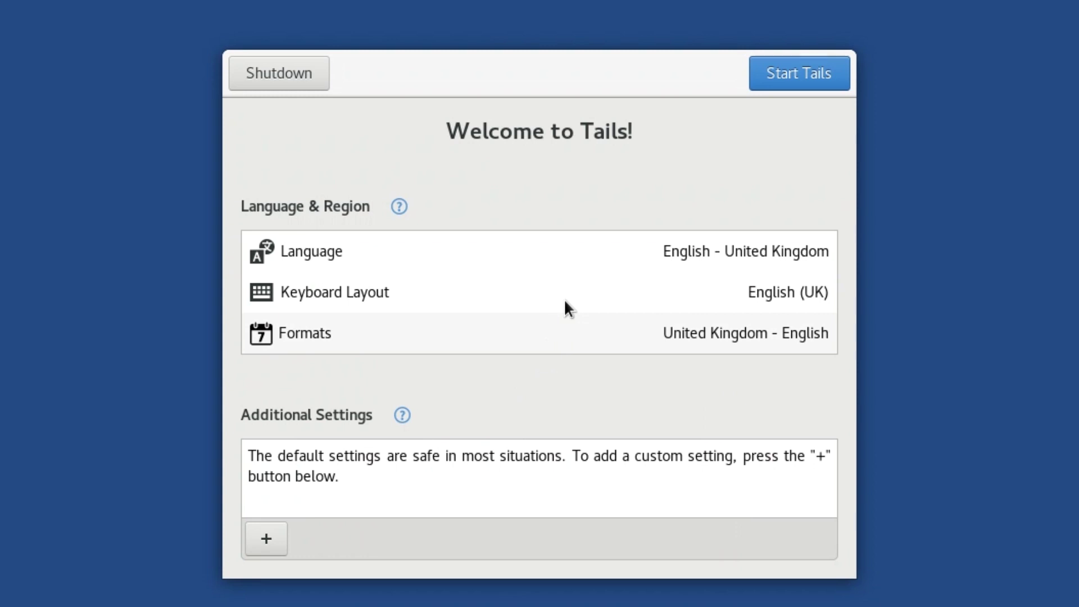
{"action": "left_click", "coordinate": [794, 76]}
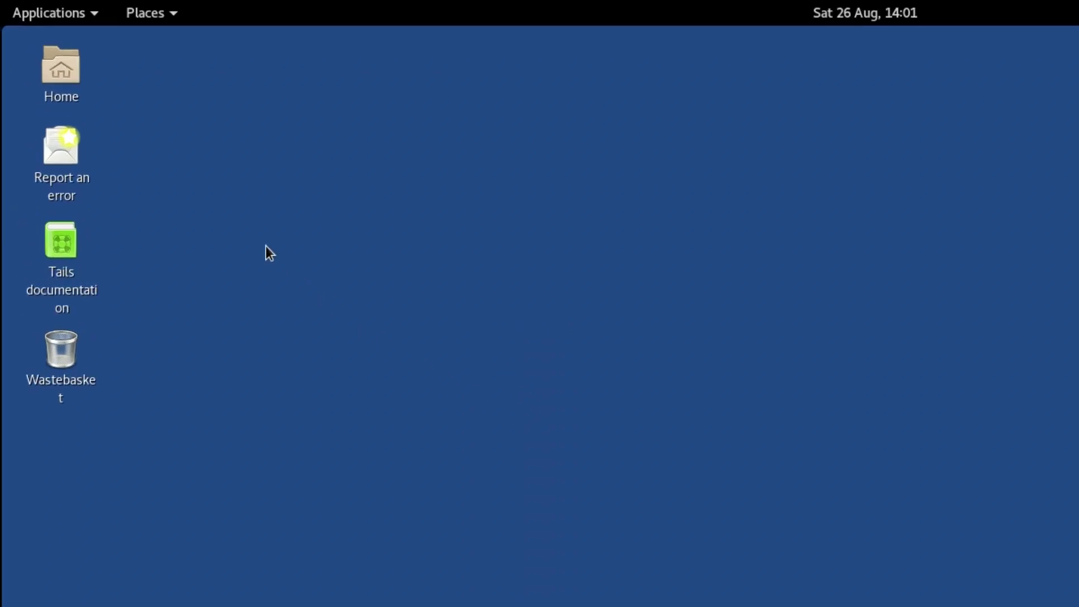
Open Tails Installer, move its window towards the middle of the desktop, and choose Install by cloning
{"action": "left_click", "coordinate": [49, 4]}
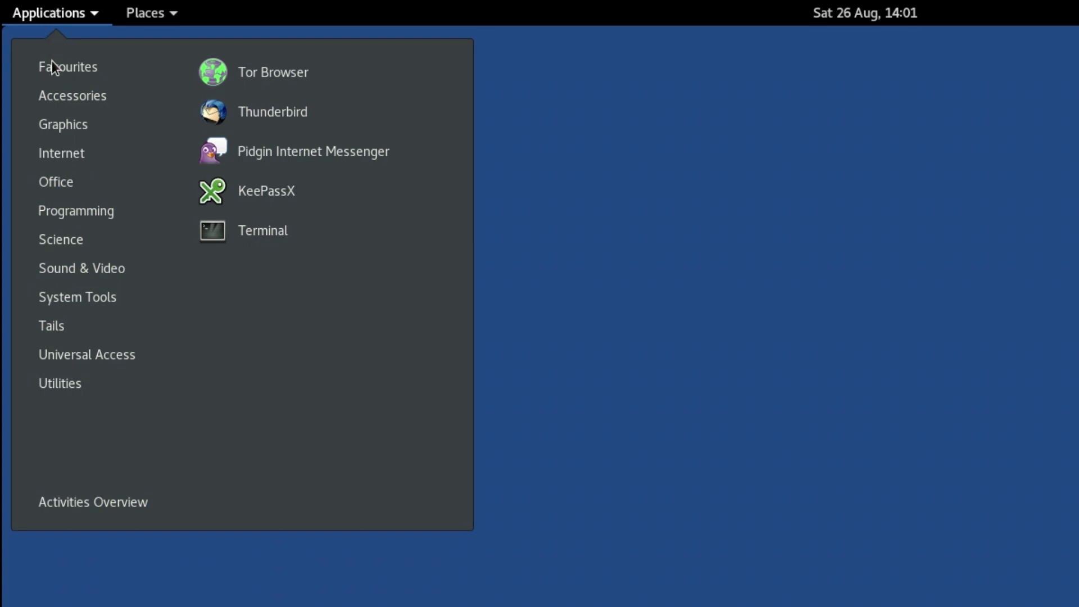
{"action": "mouse_move", "coordinate": [45, 326]}
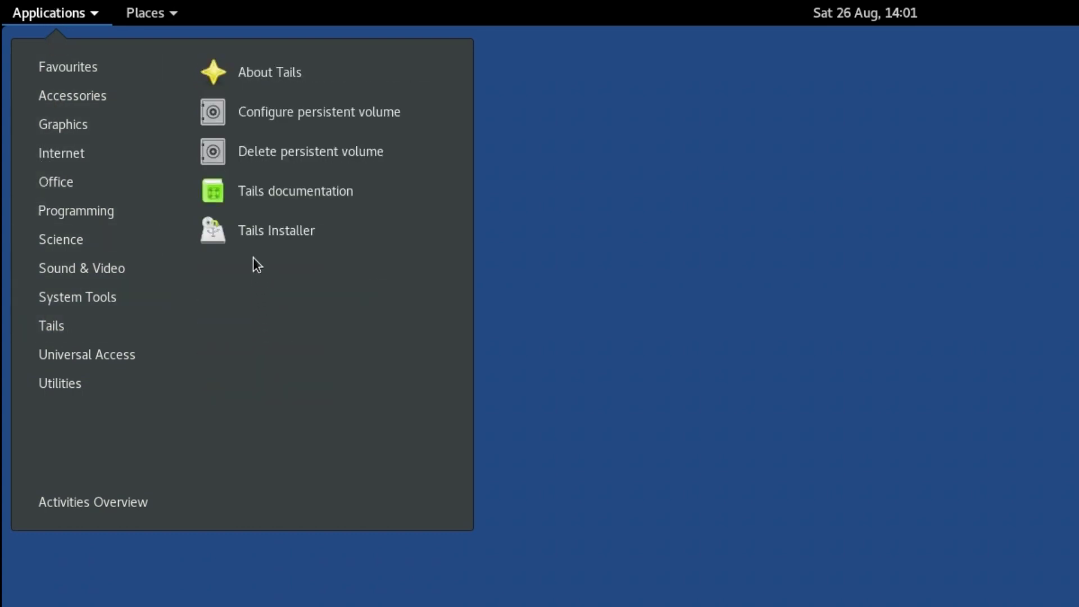
{"action": "left_click", "coordinate": [254, 243]}
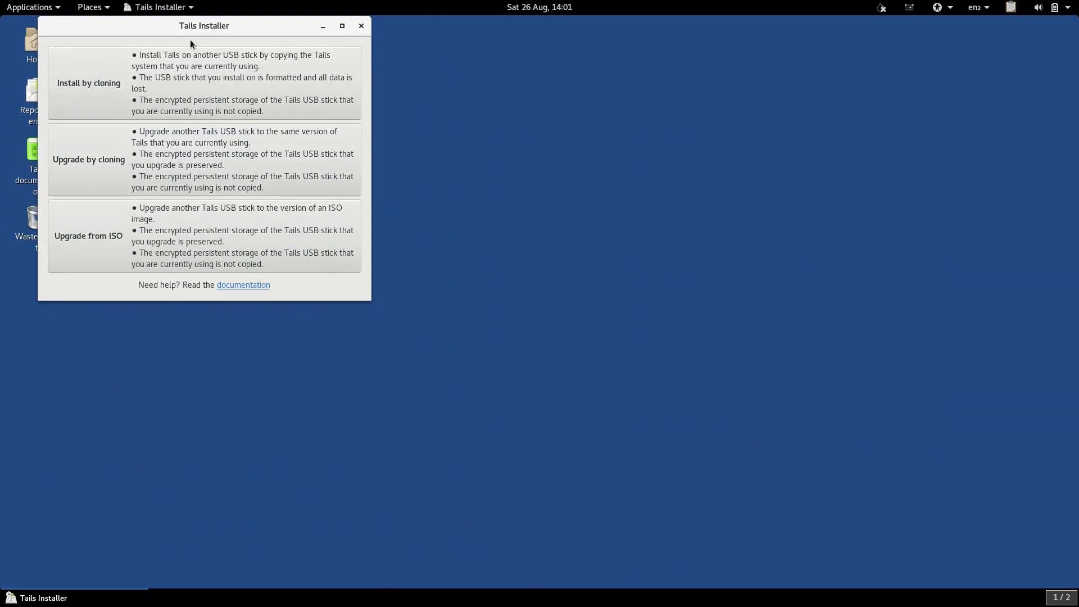
{"action": "left_click_drag", "start_coordinate": [196, 29], "coordinate": [551, 141]}
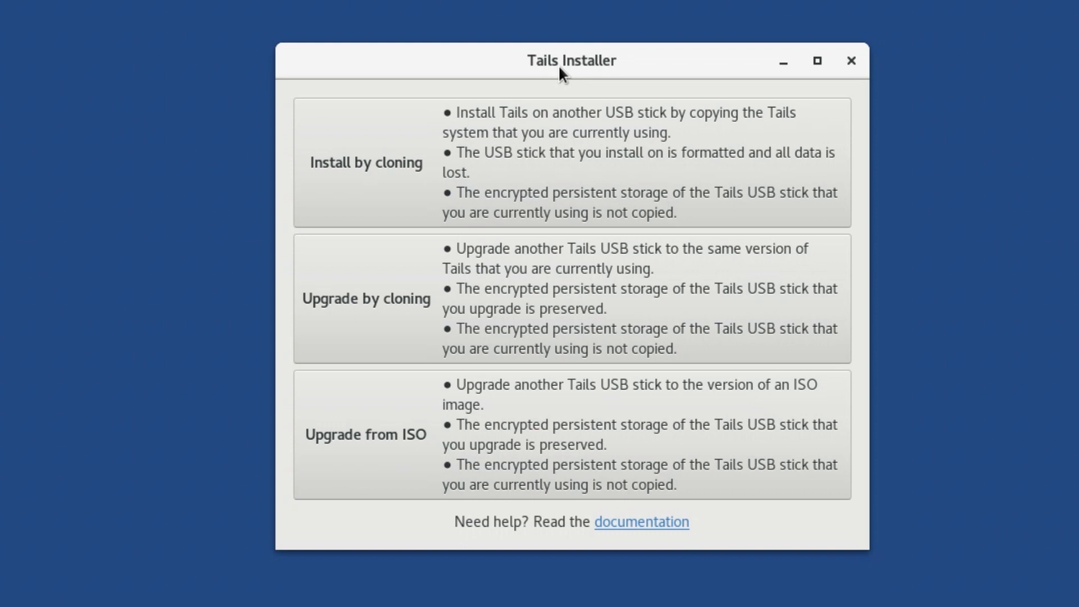
{"action": "left_click", "coordinate": [780, 166]}
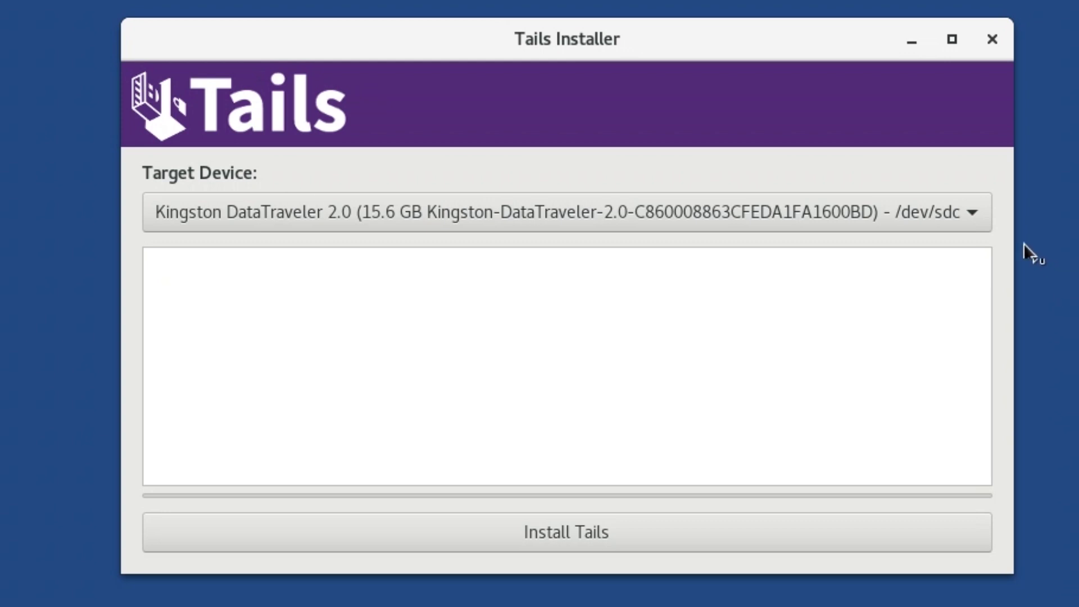
Install Tails on the 15.6 GB Kingston DataTraveler 2.0 (/dev/sdc), confirming the device selection and dismissing the completion message
{"action": "left_click", "coordinate": [974, 212]}
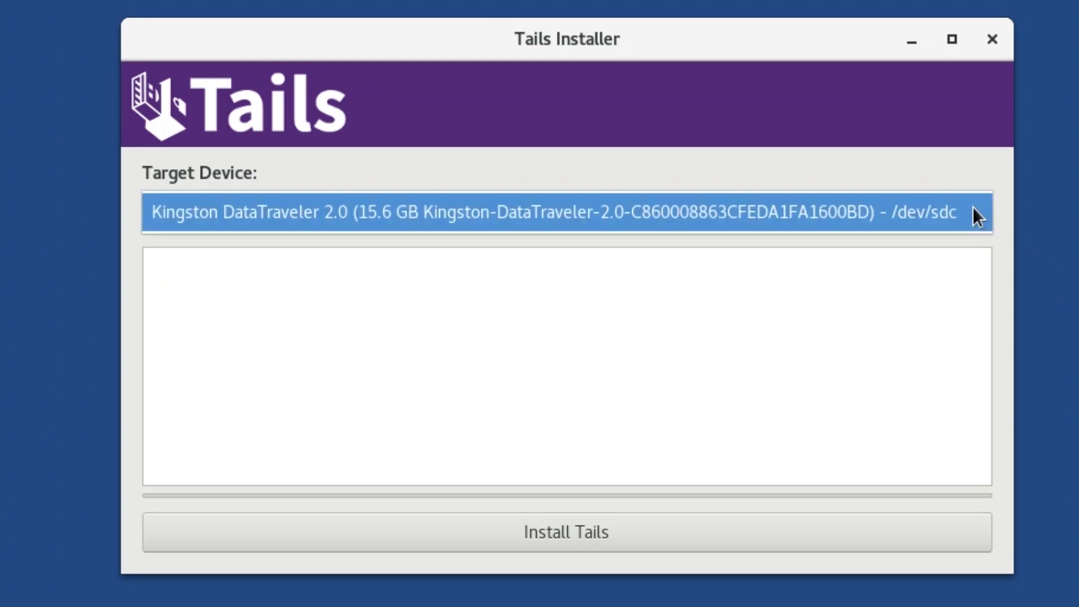
{"action": "left_click", "coordinate": [972, 208]}
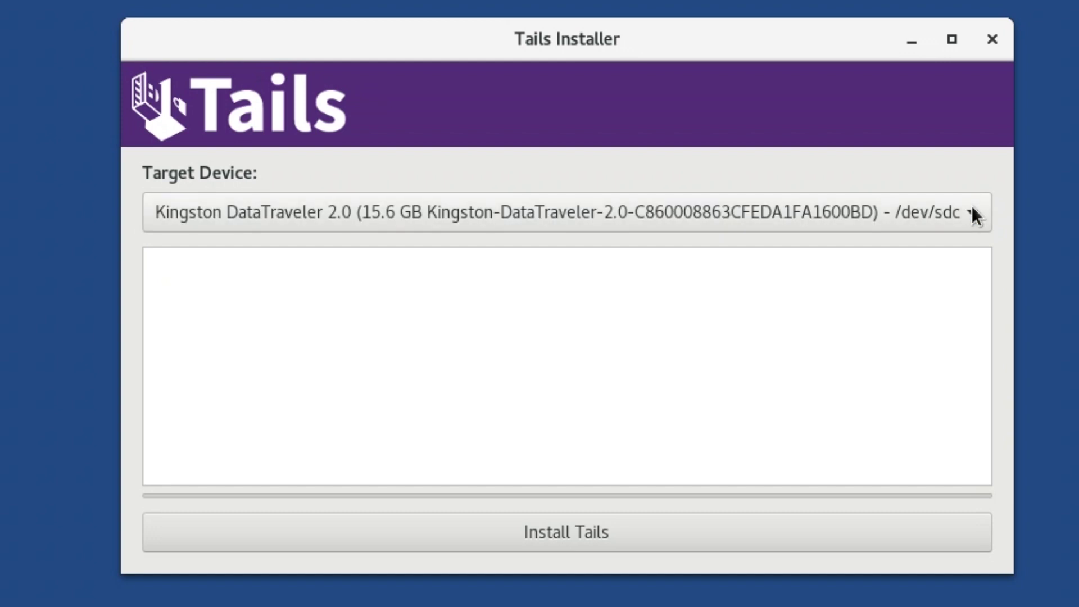
{"action": "left_click", "coordinate": [536, 520]}
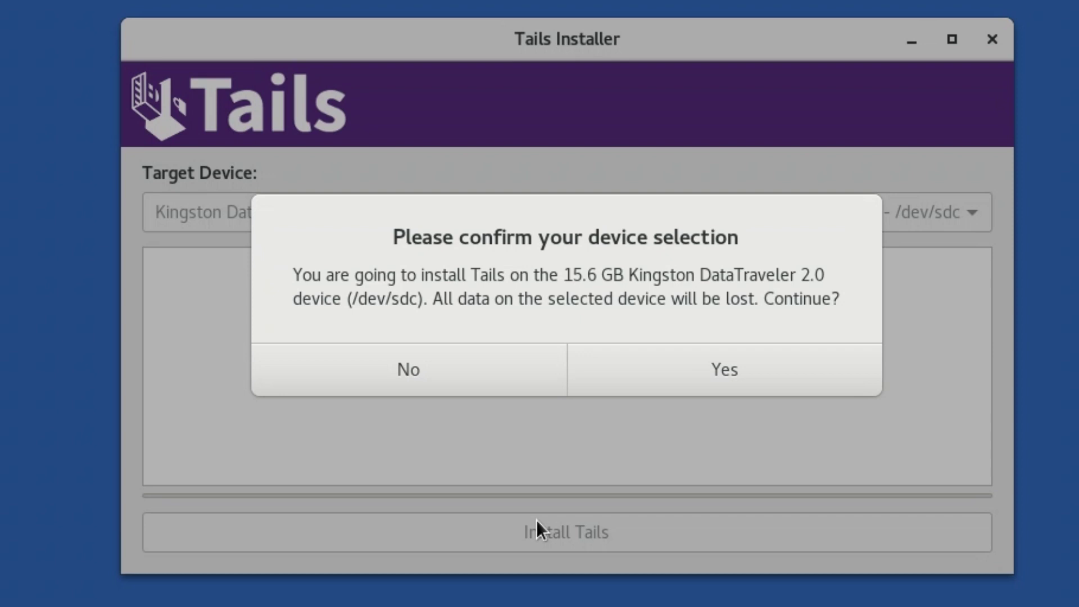
{"action": "left_click", "coordinate": [678, 375]}
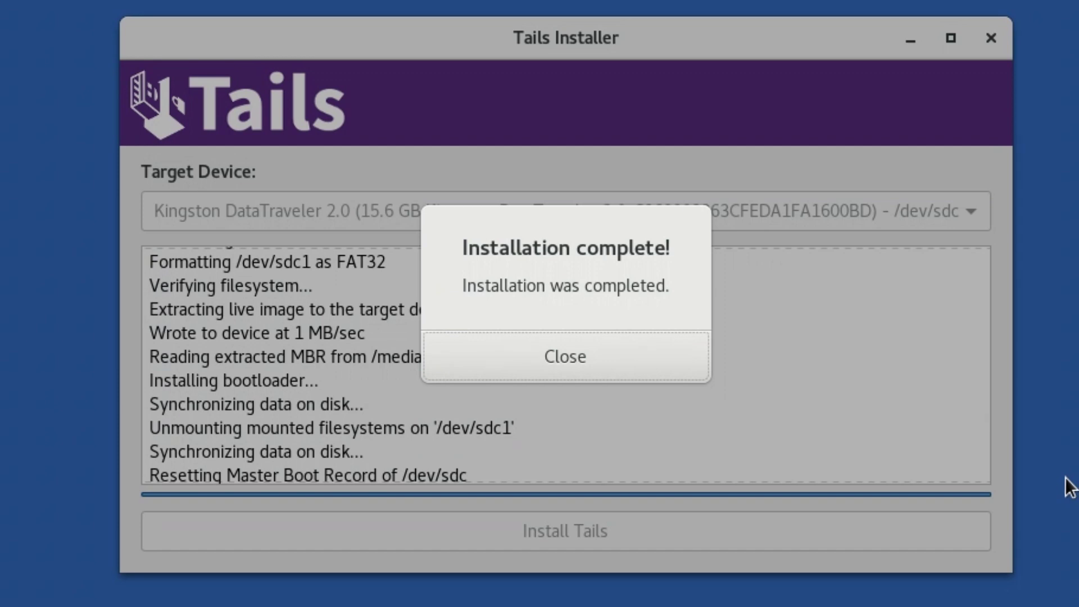
{"action": "left_click", "coordinate": [561, 354]}
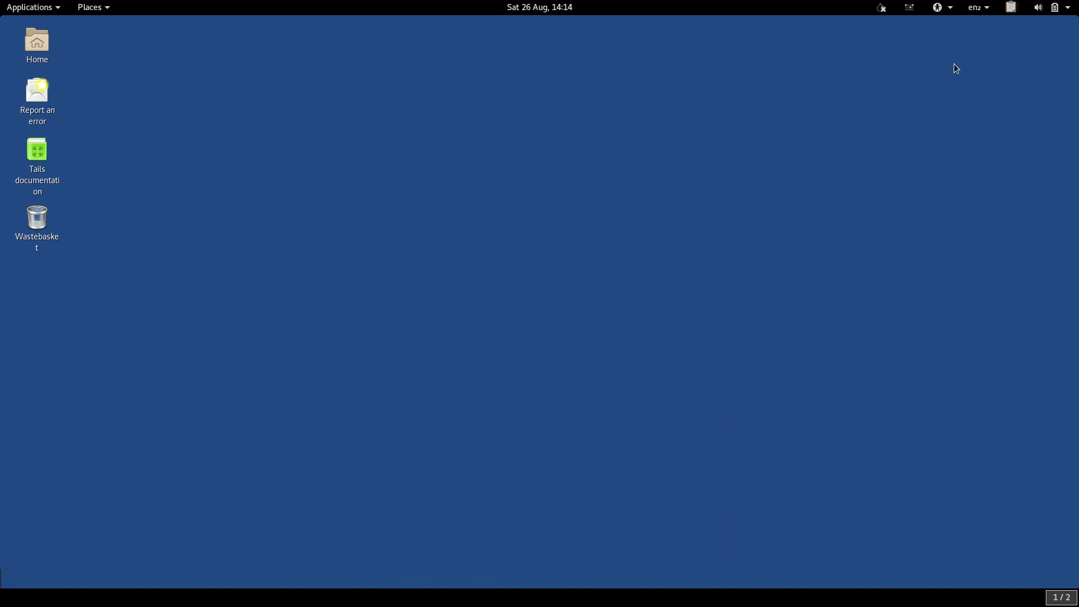
Power off the computer and boot it again from USB DISK 2.0 PMAP into Tails
{"action": "left_click", "coordinate": [1057, 7]}
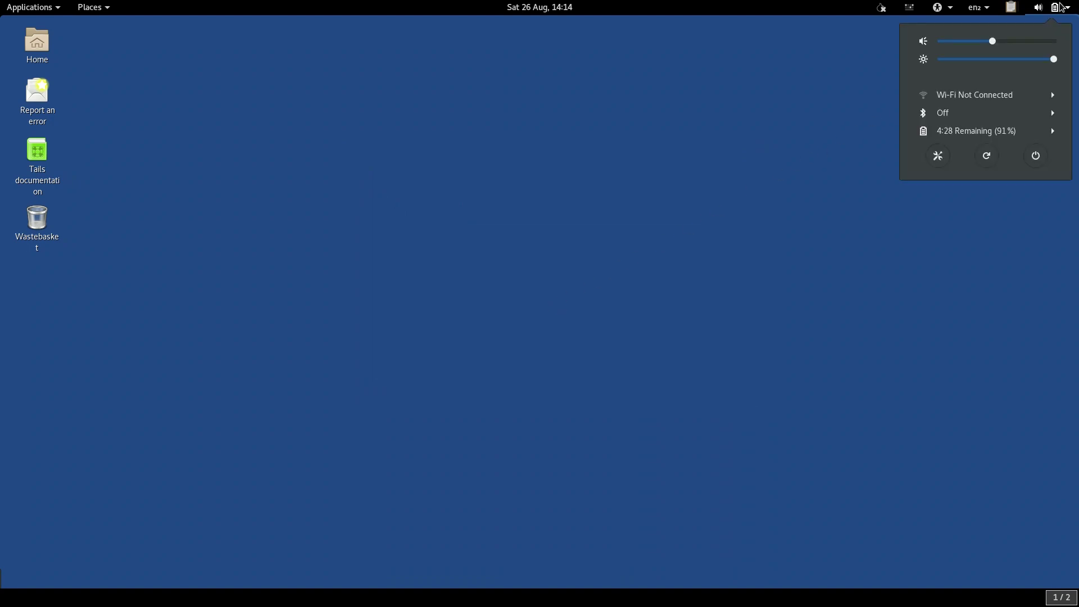
{"action": "left_click", "coordinate": [1035, 155]}
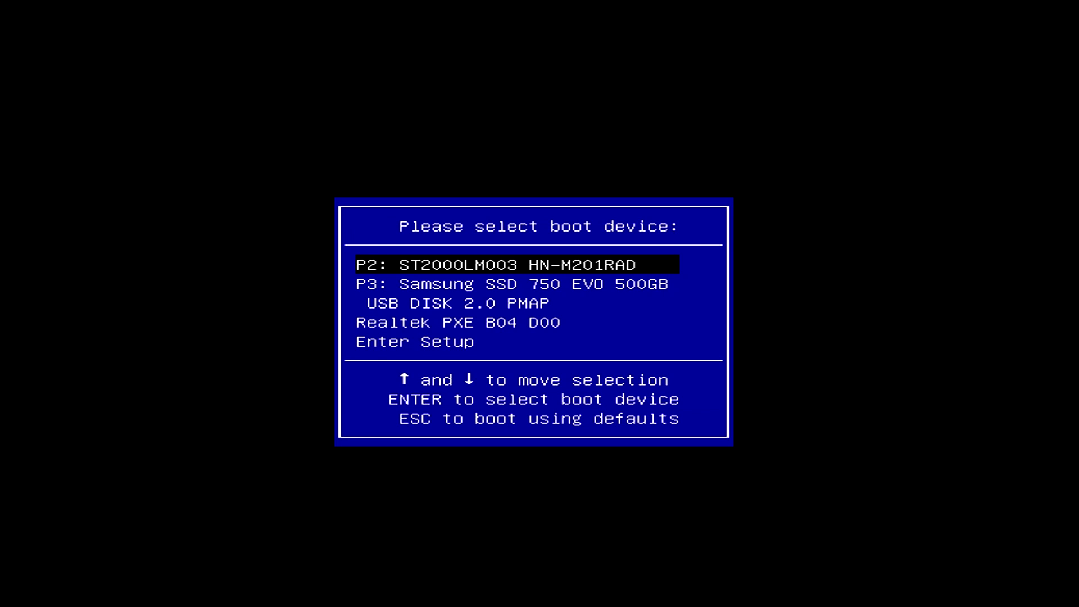
{"action": "key", "text": "Down"}
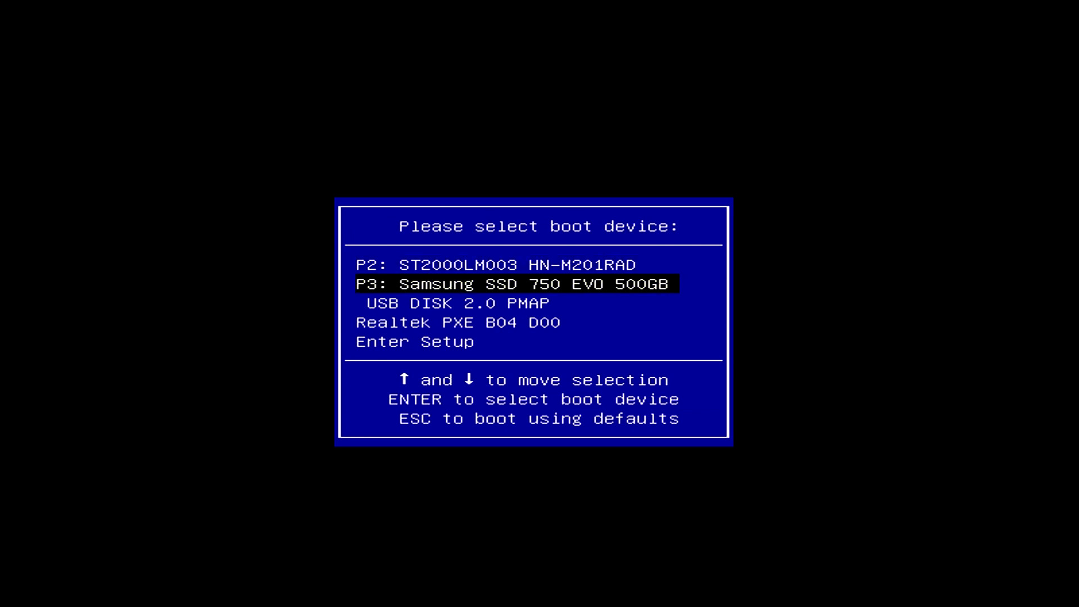
{"action": "key", "text": "Down"}
{"action": "key", "text": "Return"}
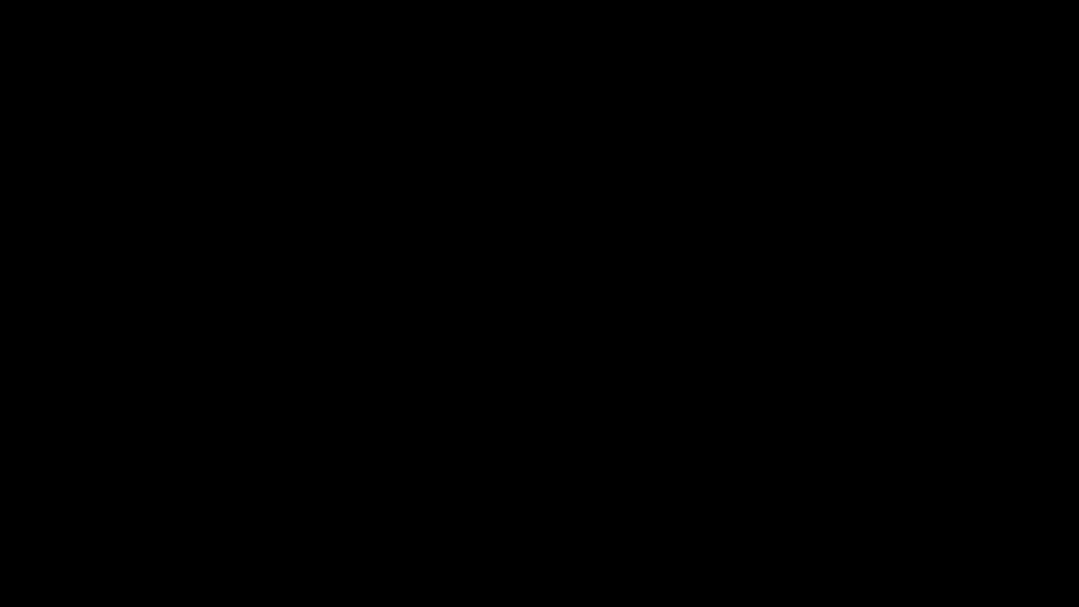
{"action": "key", "text": "Return"}
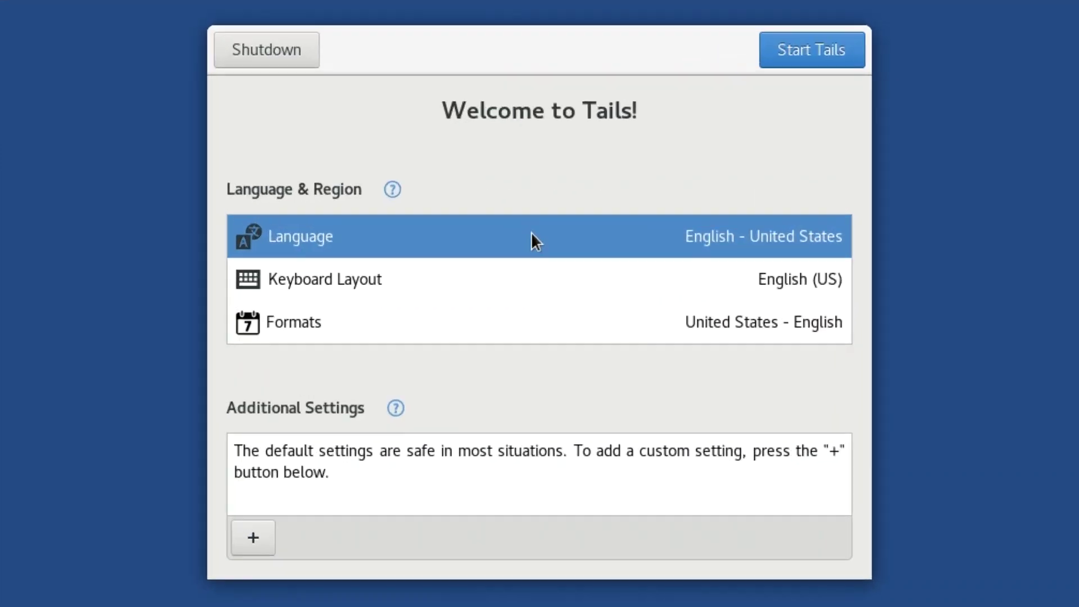
Set the greeter language to English - United Kingdom and start Tails
{"action": "left_click", "coordinate": [414, 272]}
{"action": "left_click", "coordinate": [434, 331]}
{"action": "scroll", "coordinate": [483, 427], "scroll_direction": "down", "scroll_amount": 5}
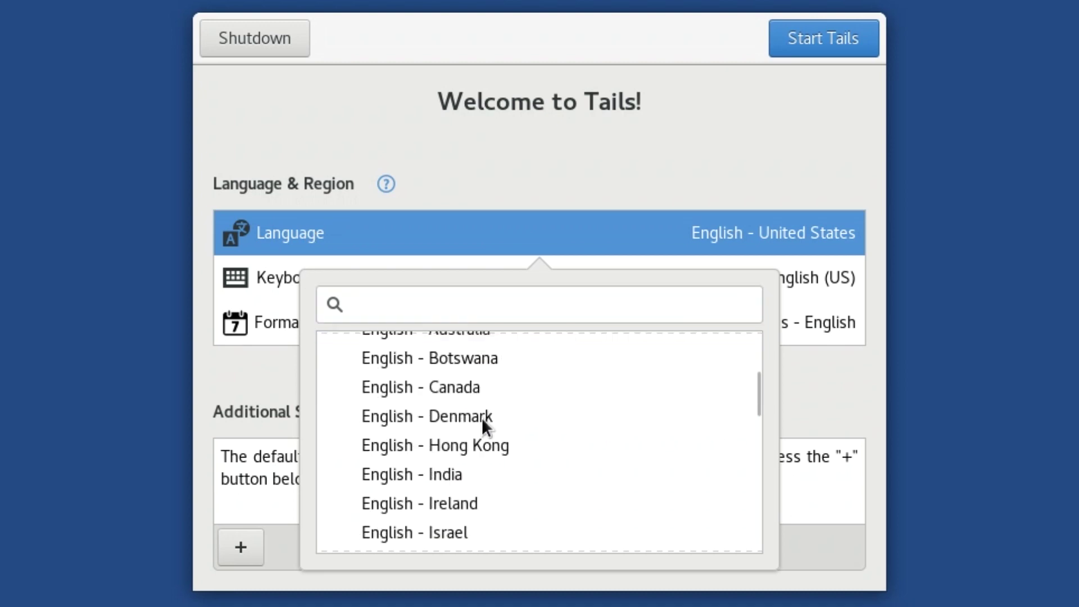
{"action": "left_click", "coordinate": [493, 478]}
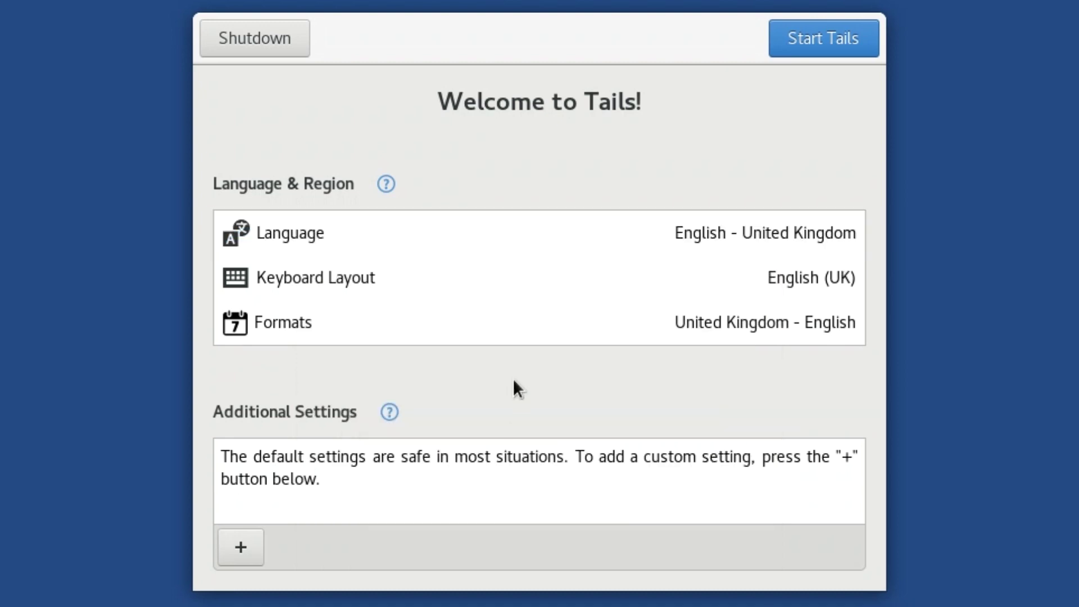
{"action": "left_click", "coordinate": [817, 41]}
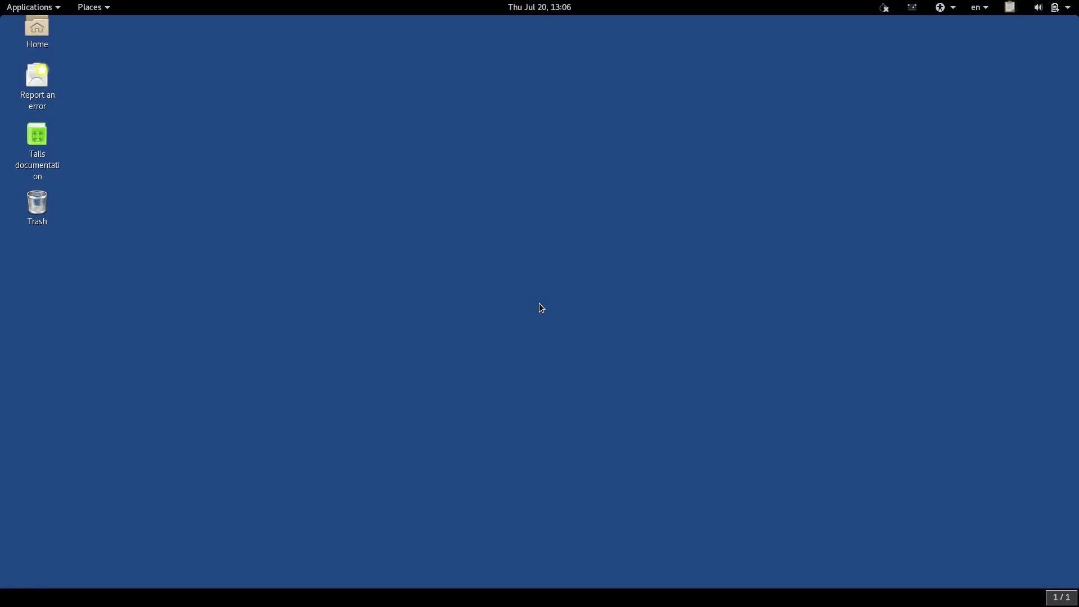